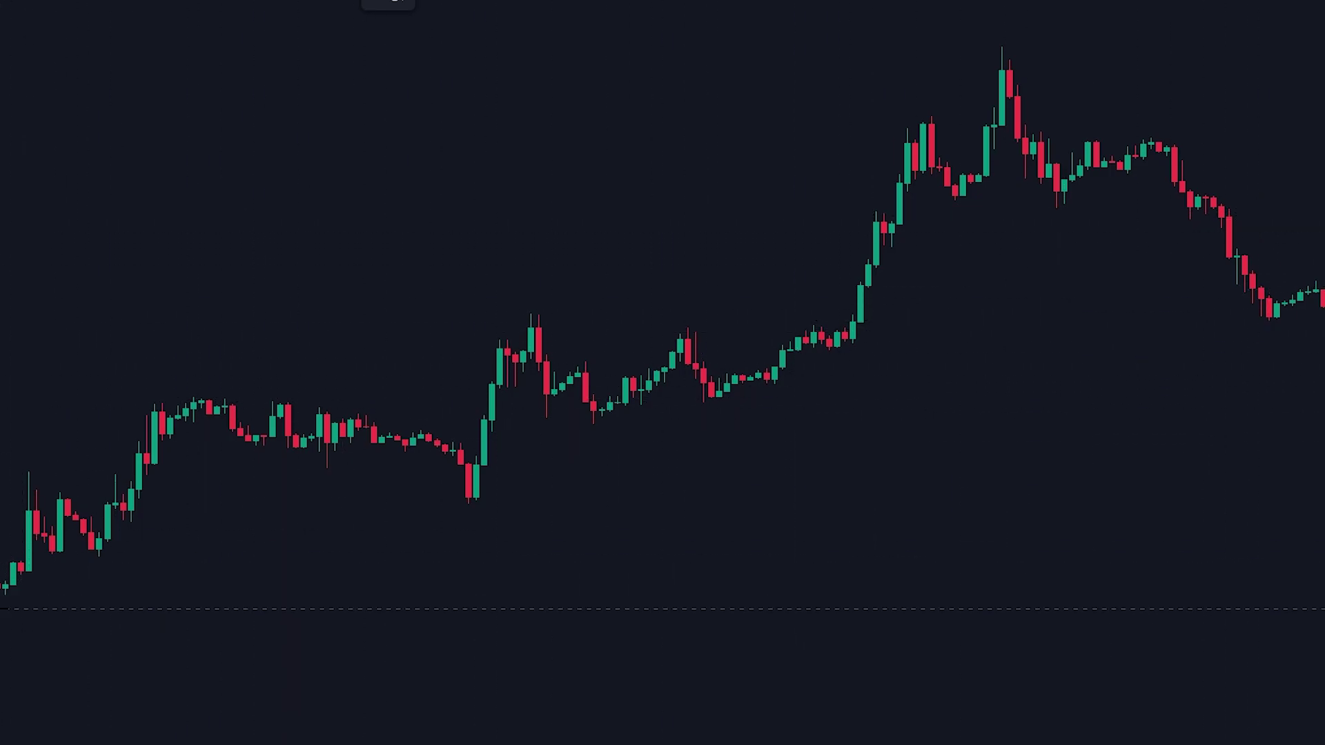
Step: Draw a rising trend line beneath the gold price lows
{"action": "mouse_move", "coordinate": [6, 618]}
{"action": "left_mouse_down"}
{"action": "mouse_move", "coordinate": [1324, 335]}
{"action": "mouse_move", "coordinate": [1324, 293]}
{"action": "left_mouse_up"}
{"action": "right_click", "coordinate": [1250, 298]}
{"action": "left_click", "coordinate": [837, 323]}
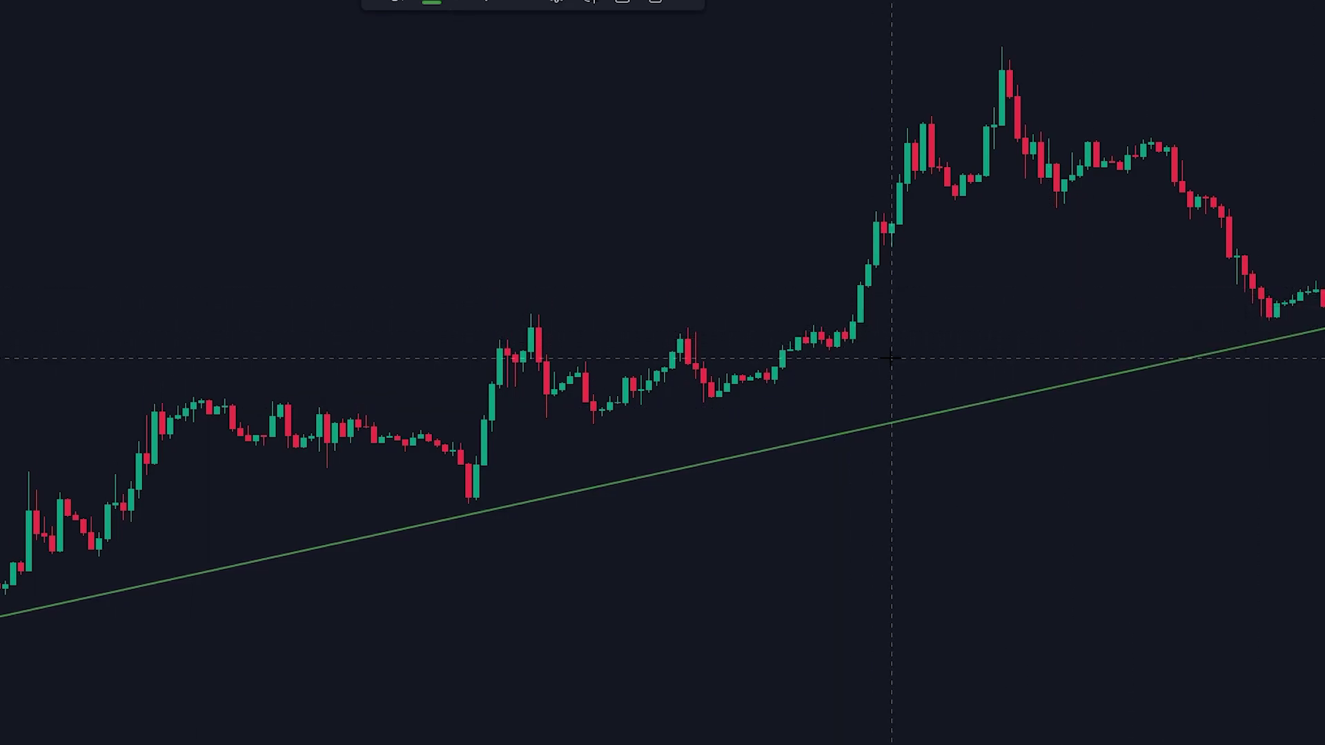
{"action": "left_click", "coordinate": [932, 376]}
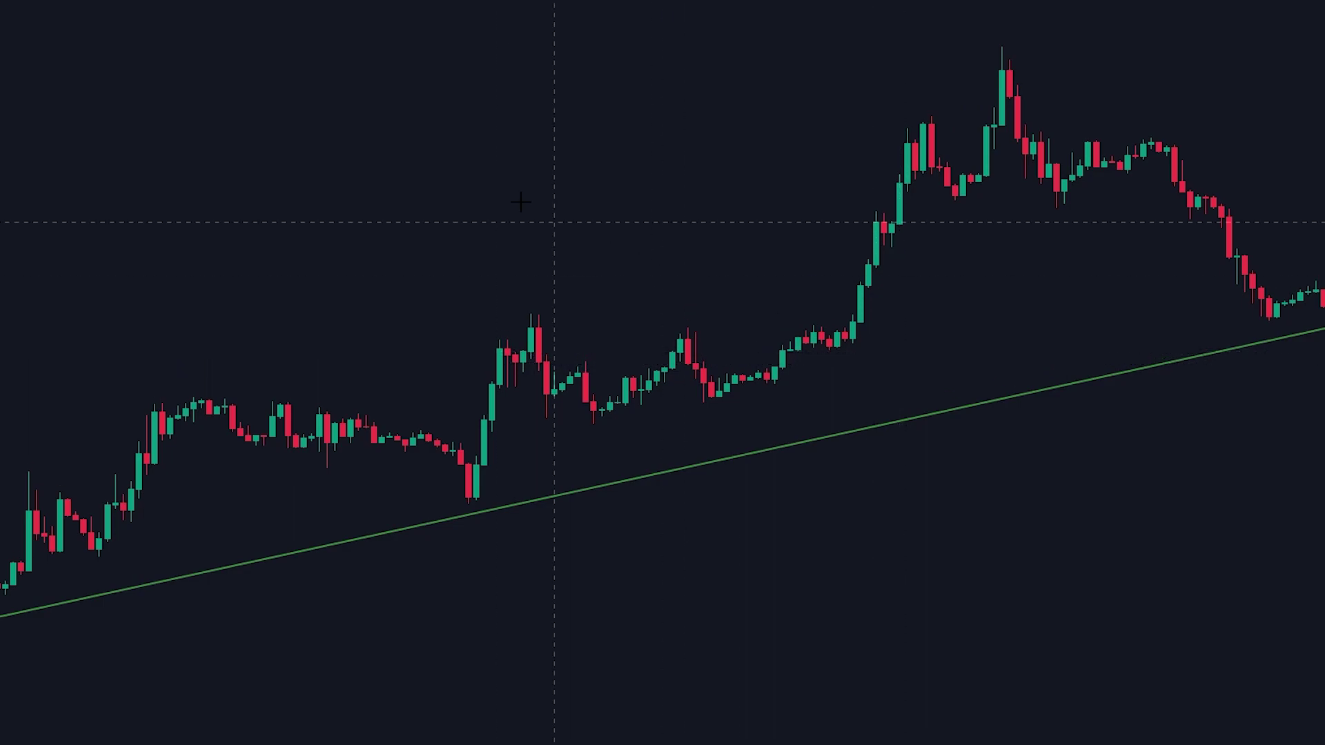
Step: Add the Moving Average indicator via a 'MOVING' indicator search
{"action": "key", "text": "slash"}
{"action": "type", "text": "MOVING"}
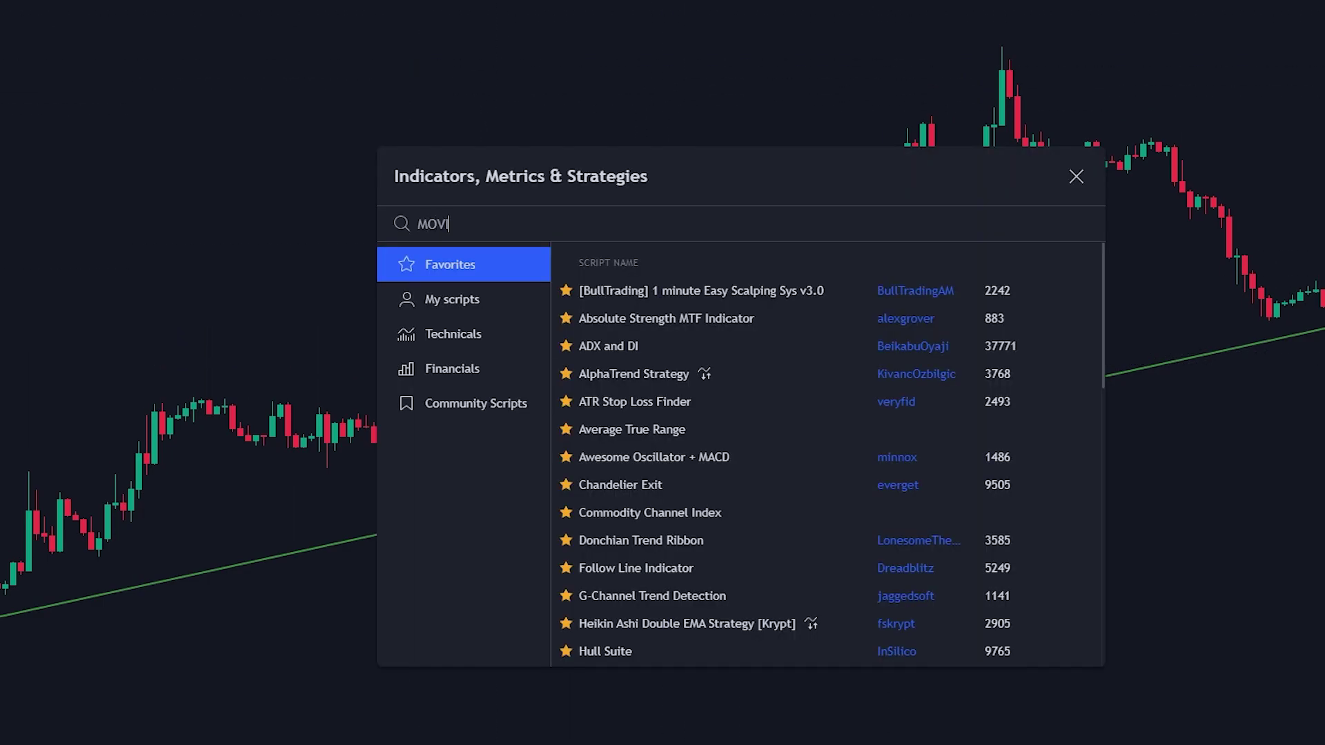
{"action": "left_click", "coordinate": [726, 318]}
{"action": "key", "text": "Escape"}
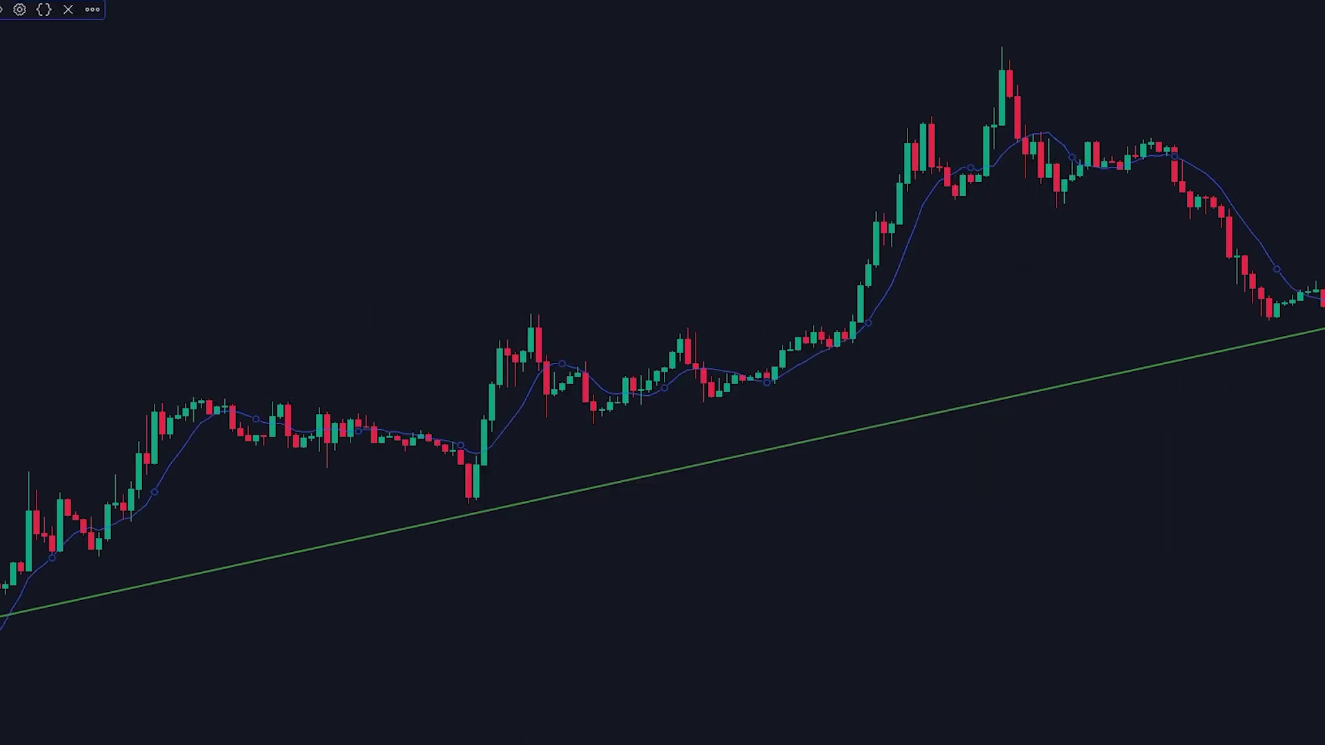
Step: Preview moving average lengths of 300 and then 500 in its settings
{"action": "left_click", "coordinate": [20, 10]}
{"action": "left_click", "coordinate": [684, 330]}
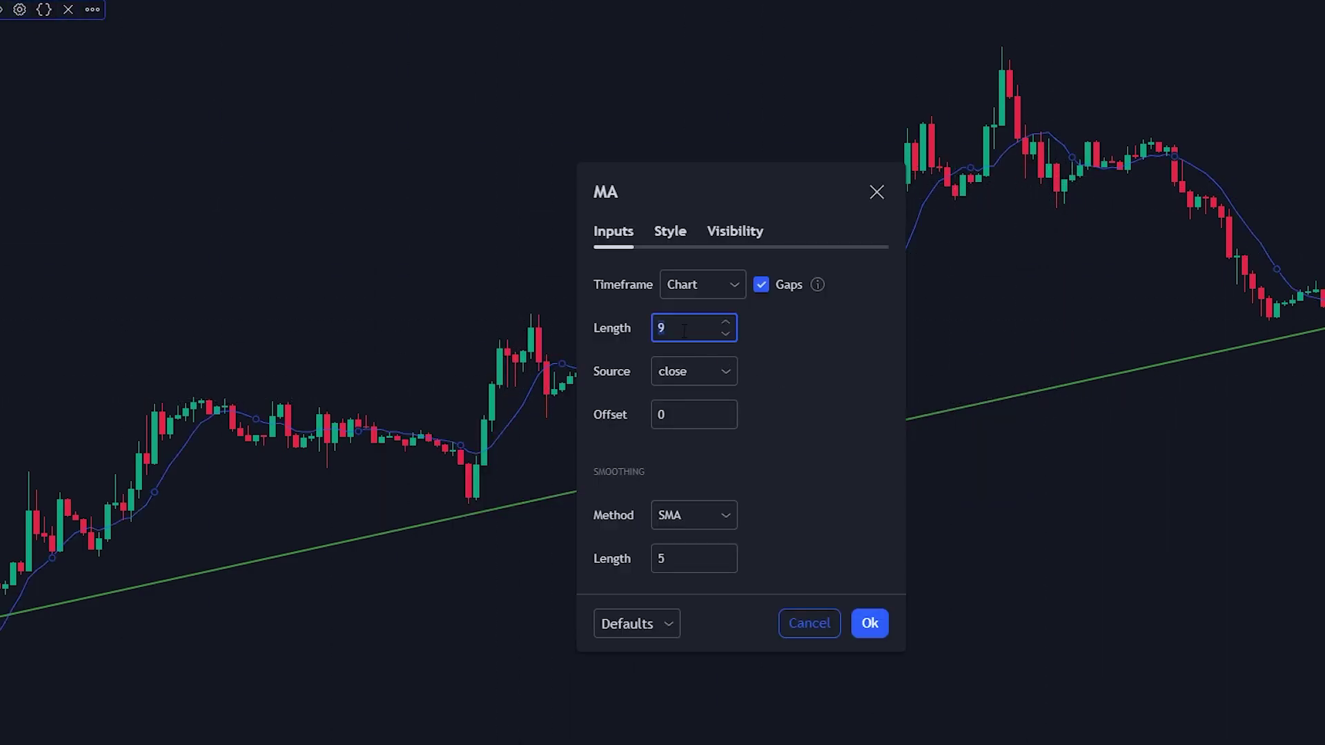
{"action": "type", "text": "300"}
{"action": "left_click_drag", "start_coordinate": [718, 210], "coordinate": [302, 304]}
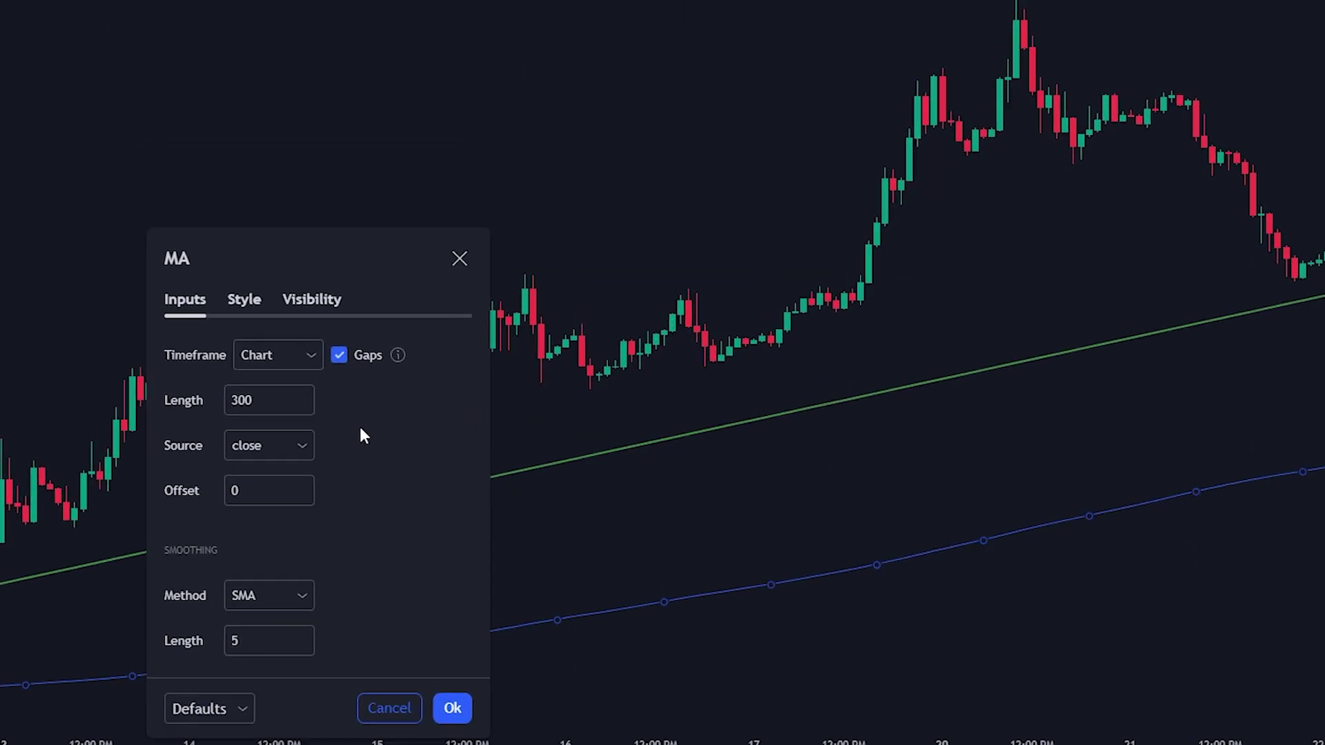
{"action": "double_click", "coordinate": [238, 400]}
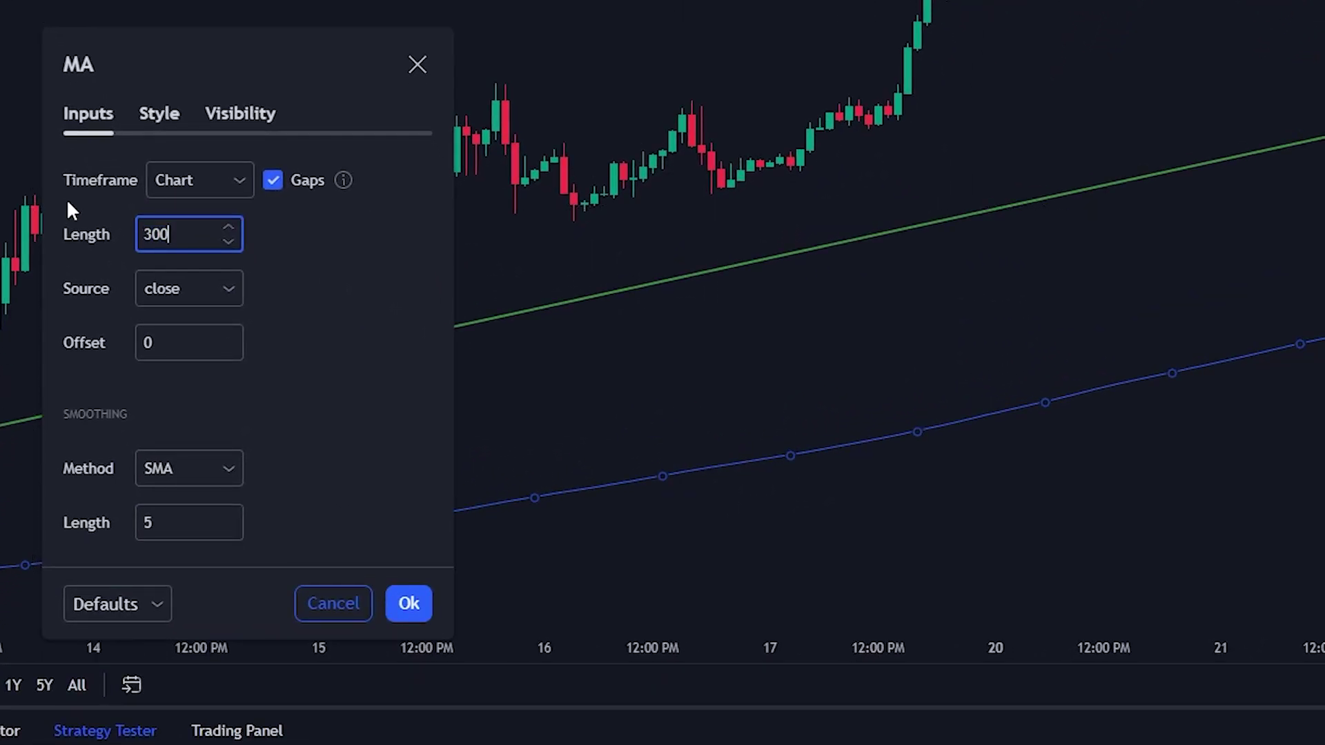
{"action": "type", "text": "500"}
{"action": "left_click", "coordinate": [357, 281]}
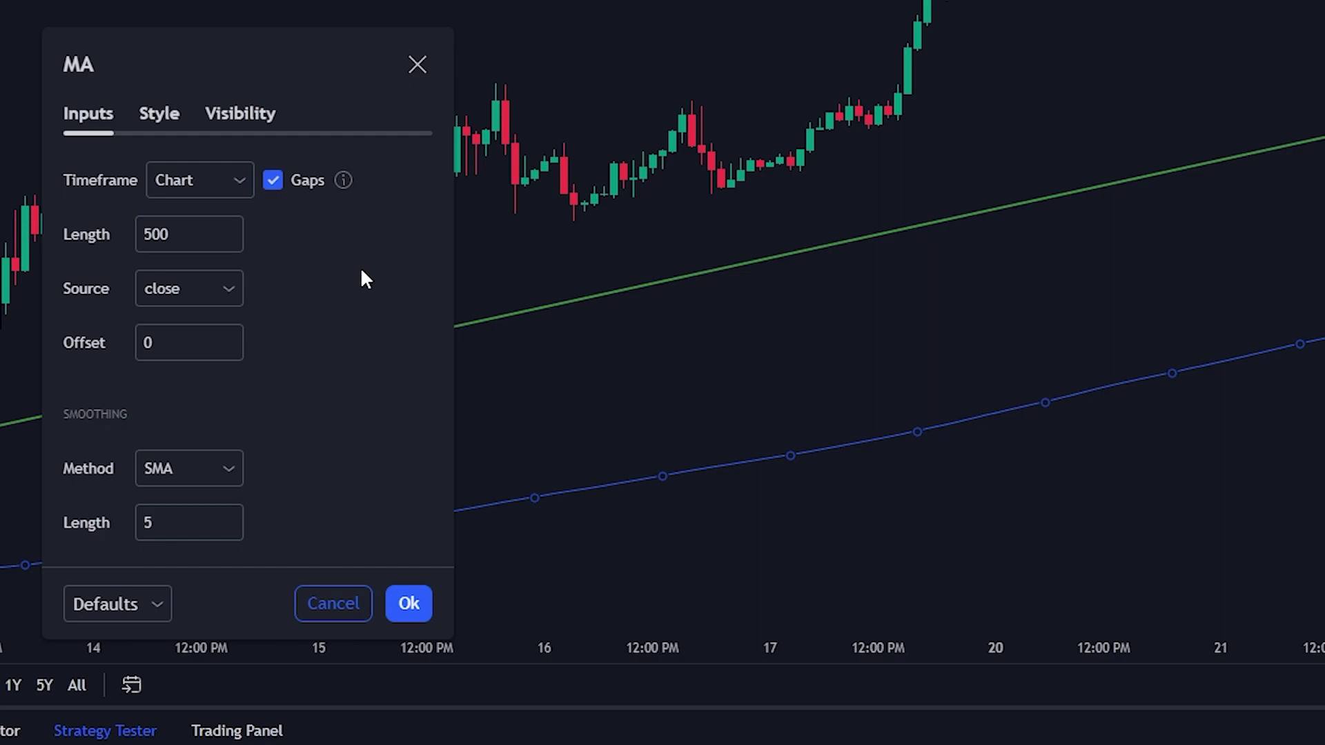
Step: Try a moving average length of 50, then settle on 200
{"action": "left_click_drag", "start_coordinate": [207, 235], "coordinate": [125, 235]}
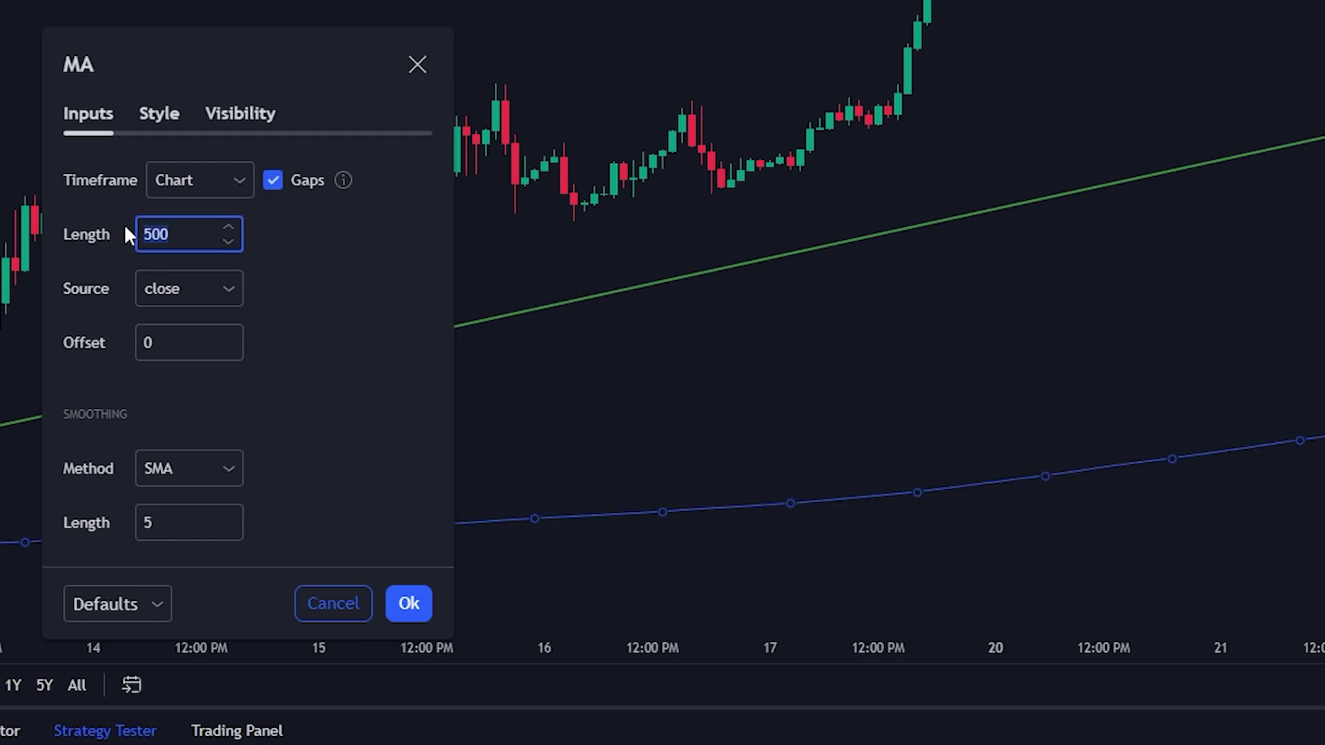
{"action": "type", "text": "50"}
{"action": "left_click", "coordinate": [324, 263]}
{"action": "left_click_drag", "start_coordinate": [200, 235], "coordinate": [89, 235]}
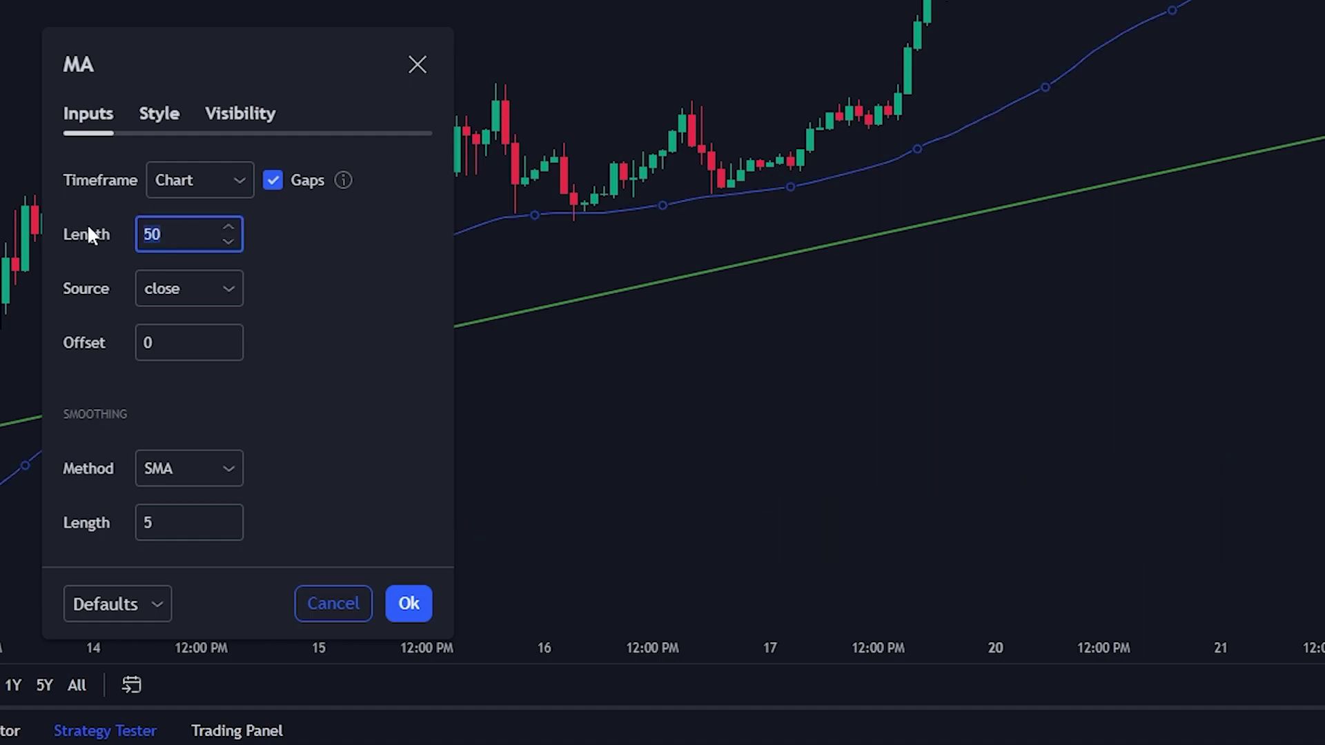
{"action": "type", "text": "200"}
{"action": "left_click", "coordinate": [316, 296]}
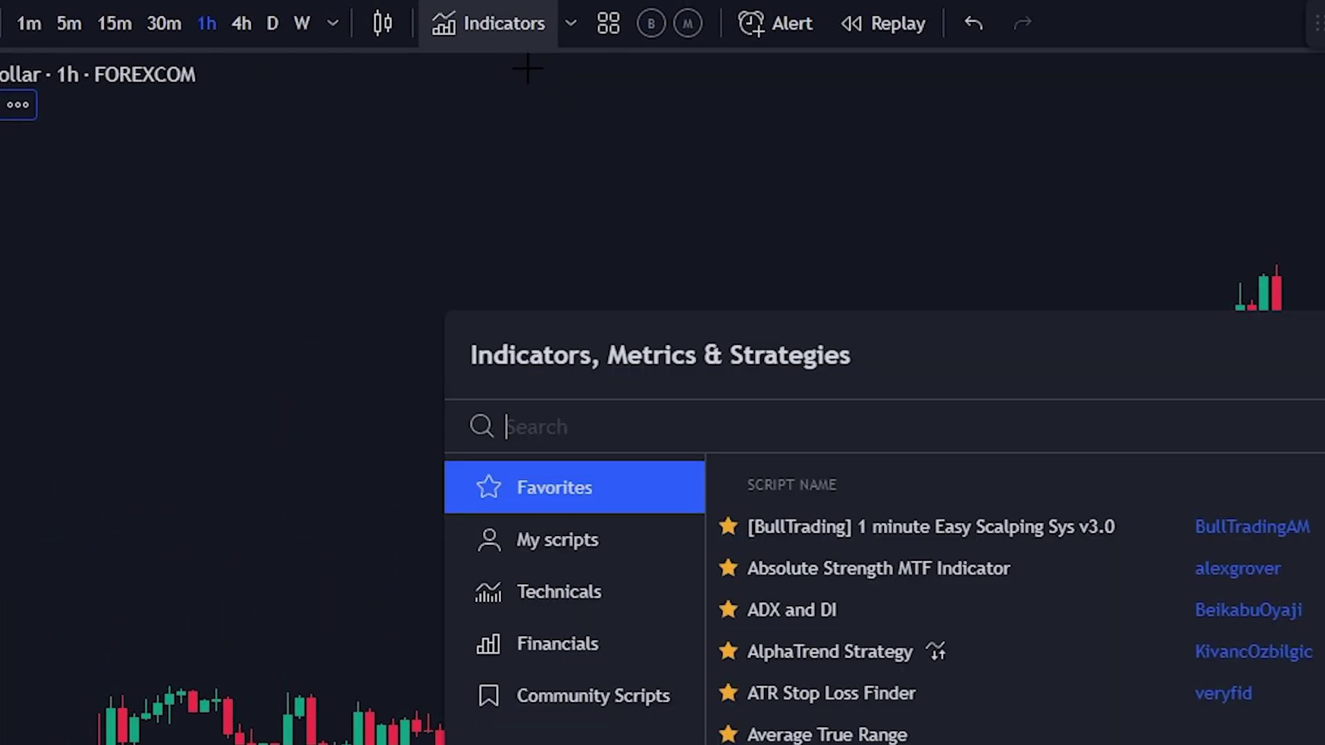
Step: Search 'hull suite' and add Hull Suite by InSilico to the gold chart
{"action": "type", "text": "hull suite"}
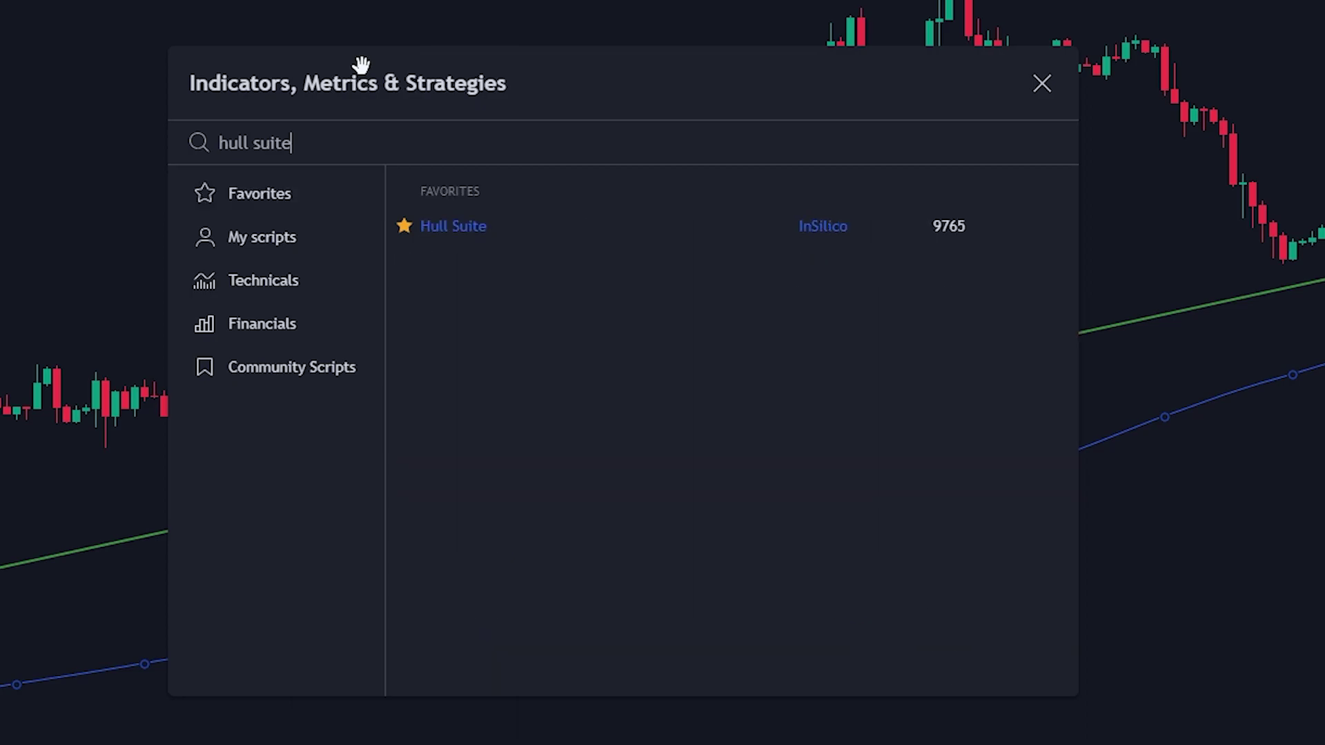
{"action": "left_click", "coordinate": [504, 229]}
{"action": "key", "text": "Escape"}
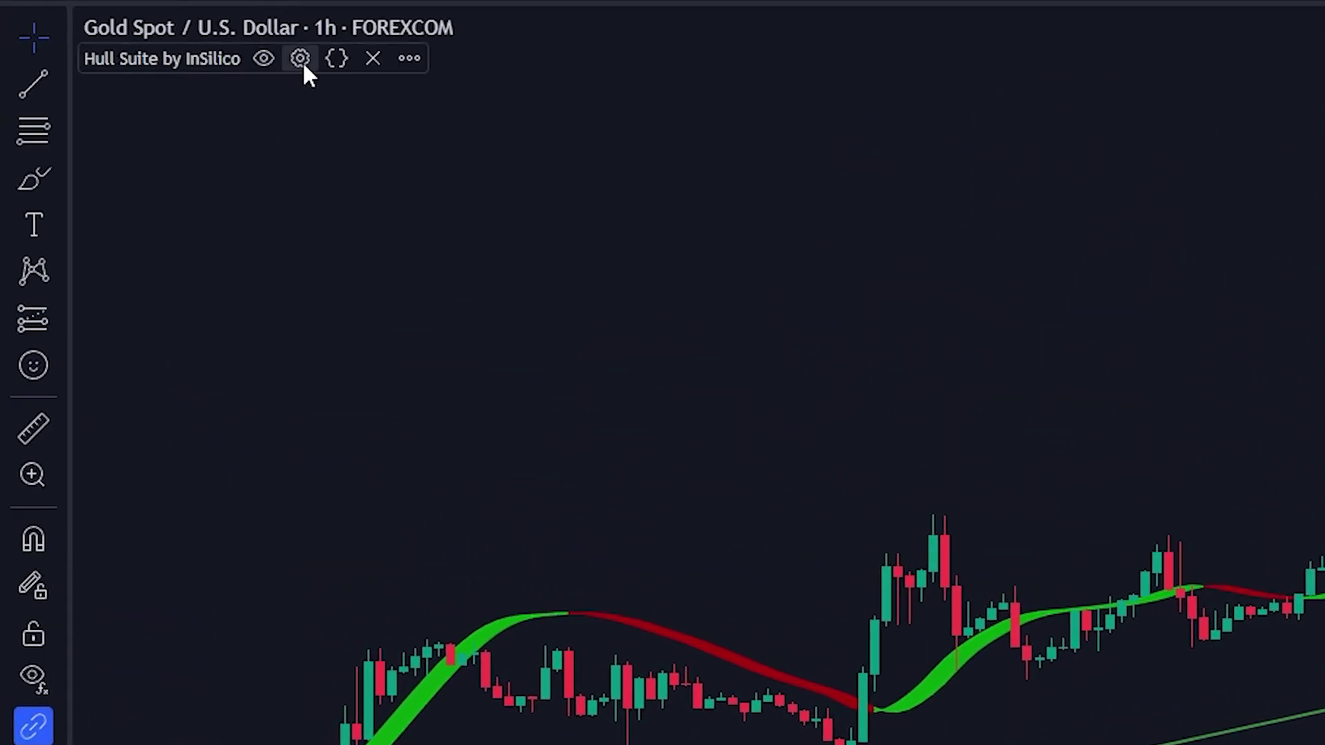
Step: Set the Hull Suite variation to Ehma and change its length from 55 to 200
{"action": "left_click", "coordinate": [300, 57]}
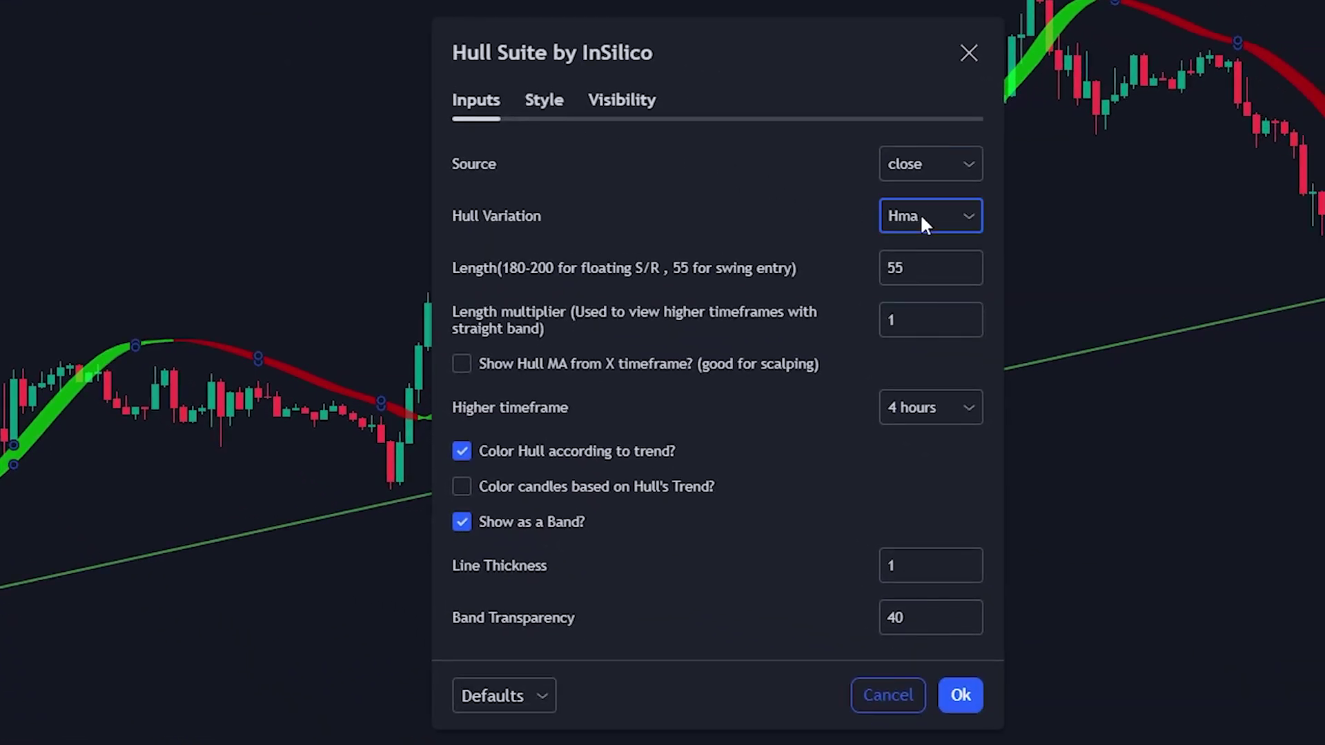
{"action": "left_click", "coordinate": [922, 218]}
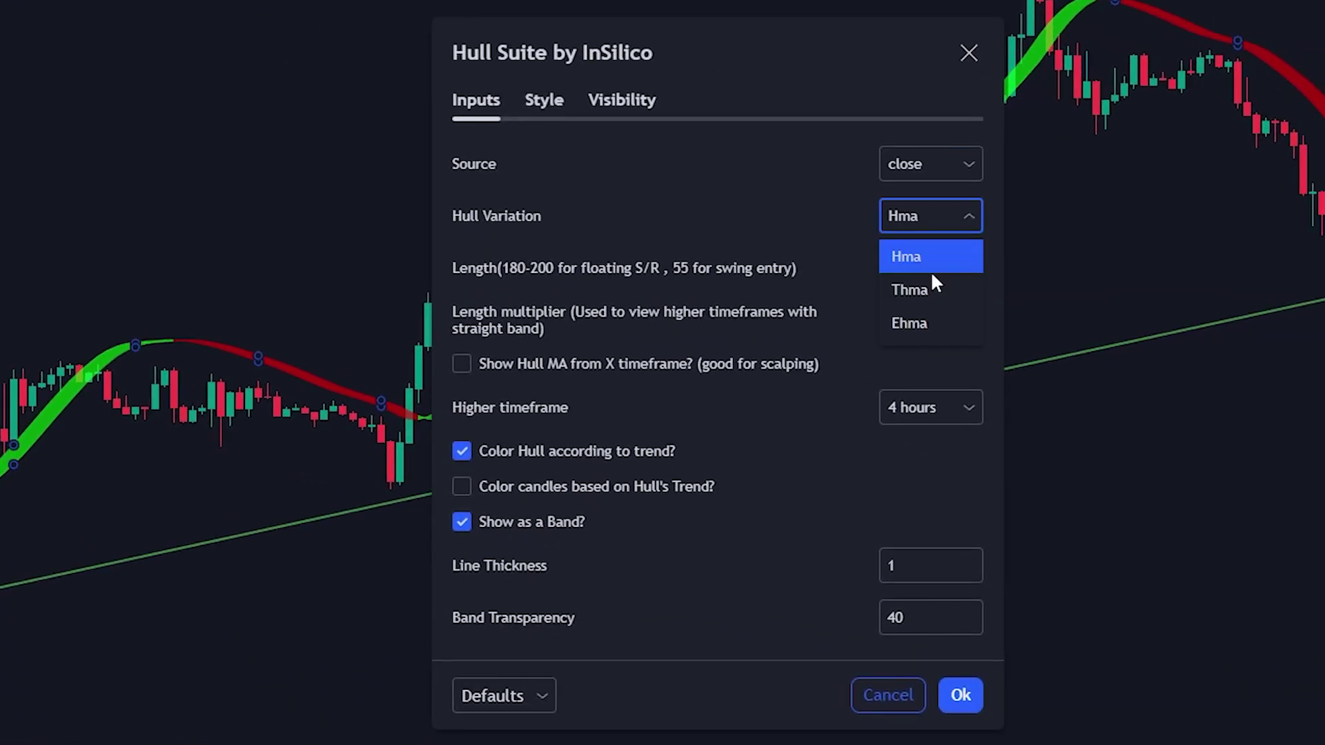
{"action": "left_click", "coordinate": [936, 327]}
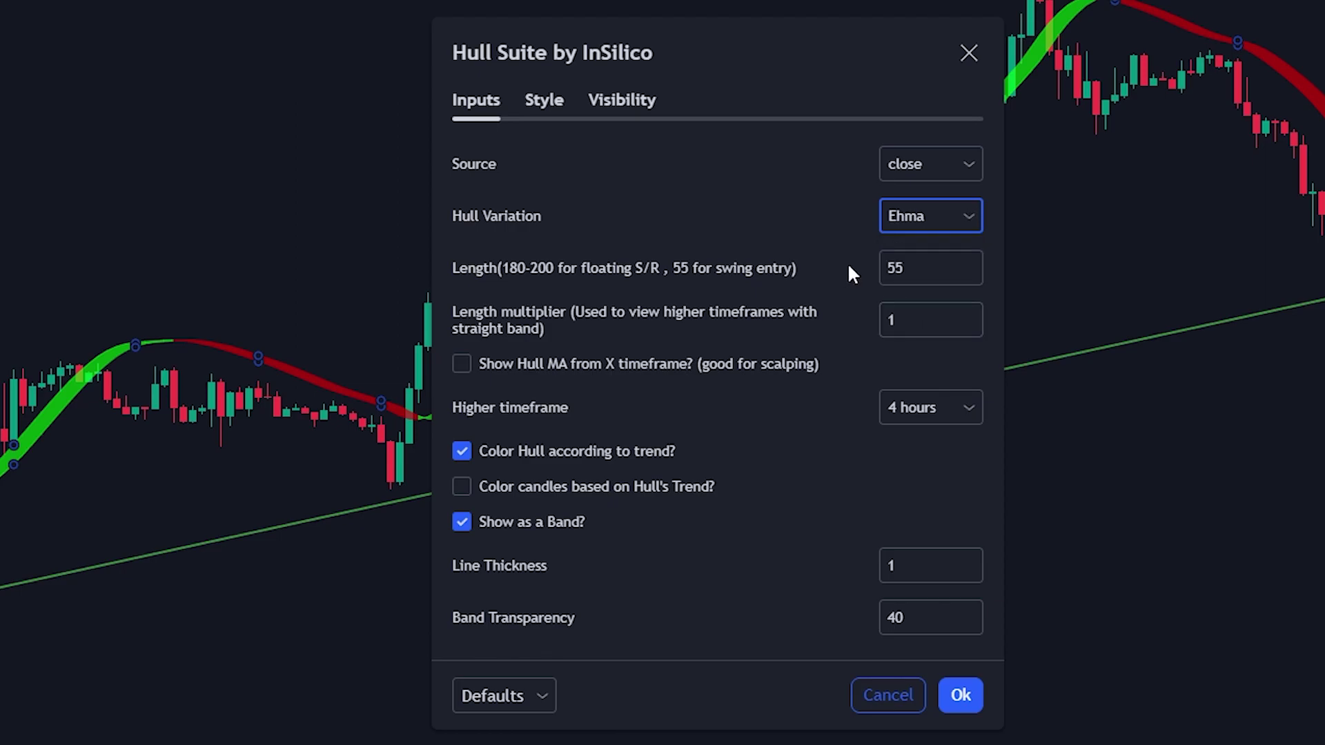
{"action": "left_click", "coordinate": [867, 269]}
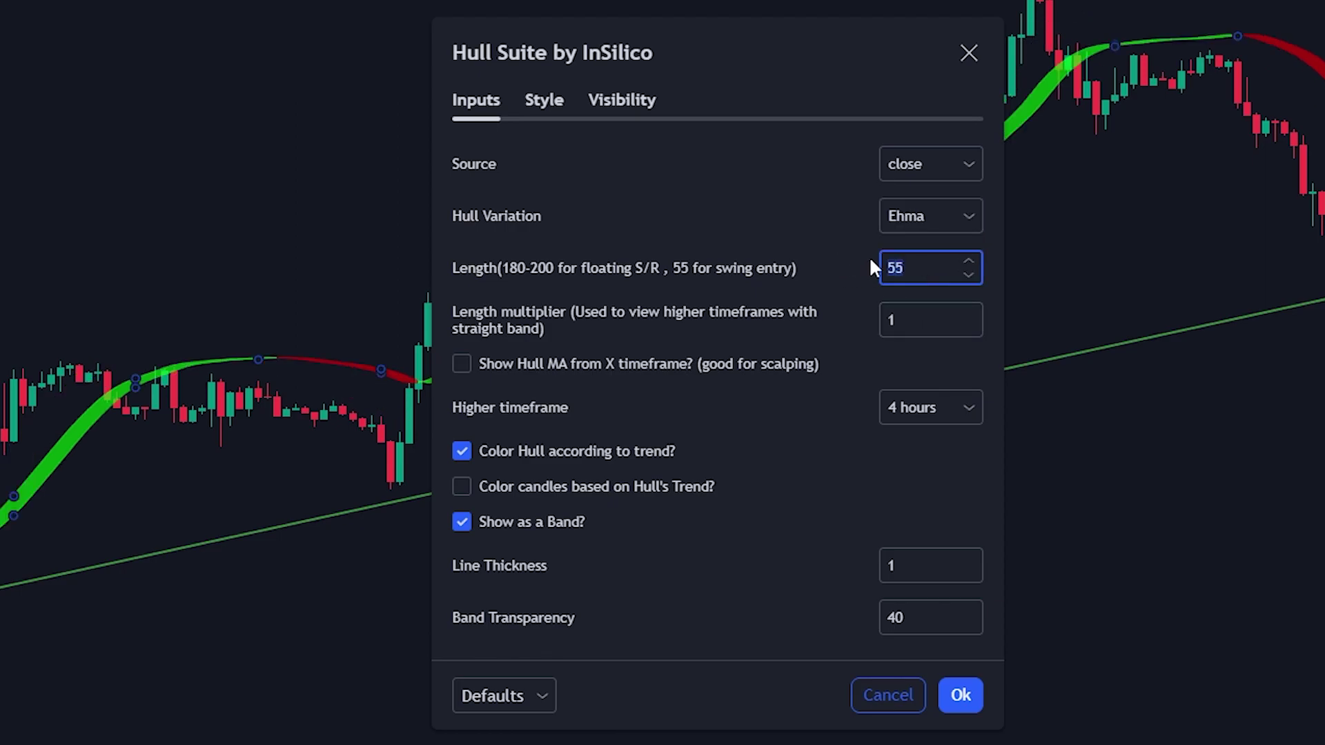
{"action": "type", "text": "200"}
{"action": "left_click", "coordinate": [789, 203]}
{"action": "left_click_drag", "start_coordinate": [691, 38], "coordinate": [503, 24]}
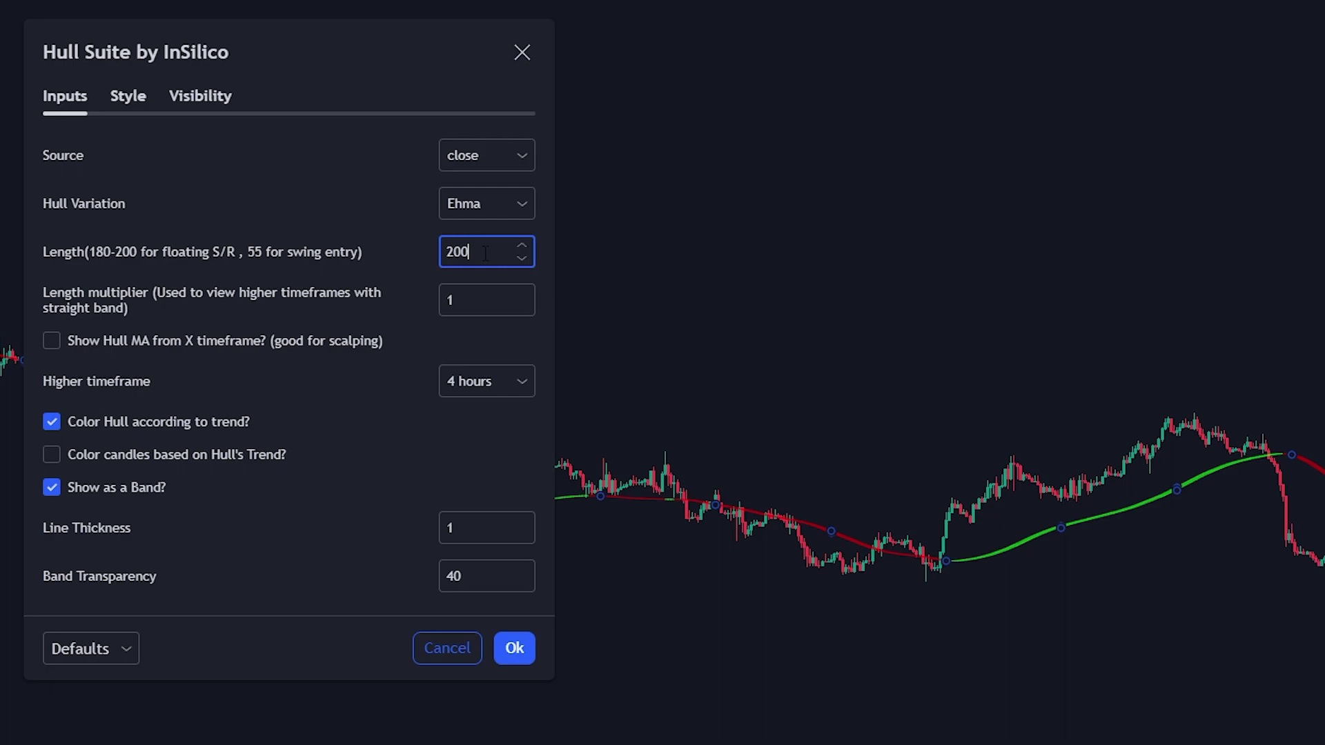
Step: Preview Hull lengths of 50 and 300, then set the length back to 200
{"action": "type", "text": "50"}
{"action": "left_click", "coordinate": [348, 220]}
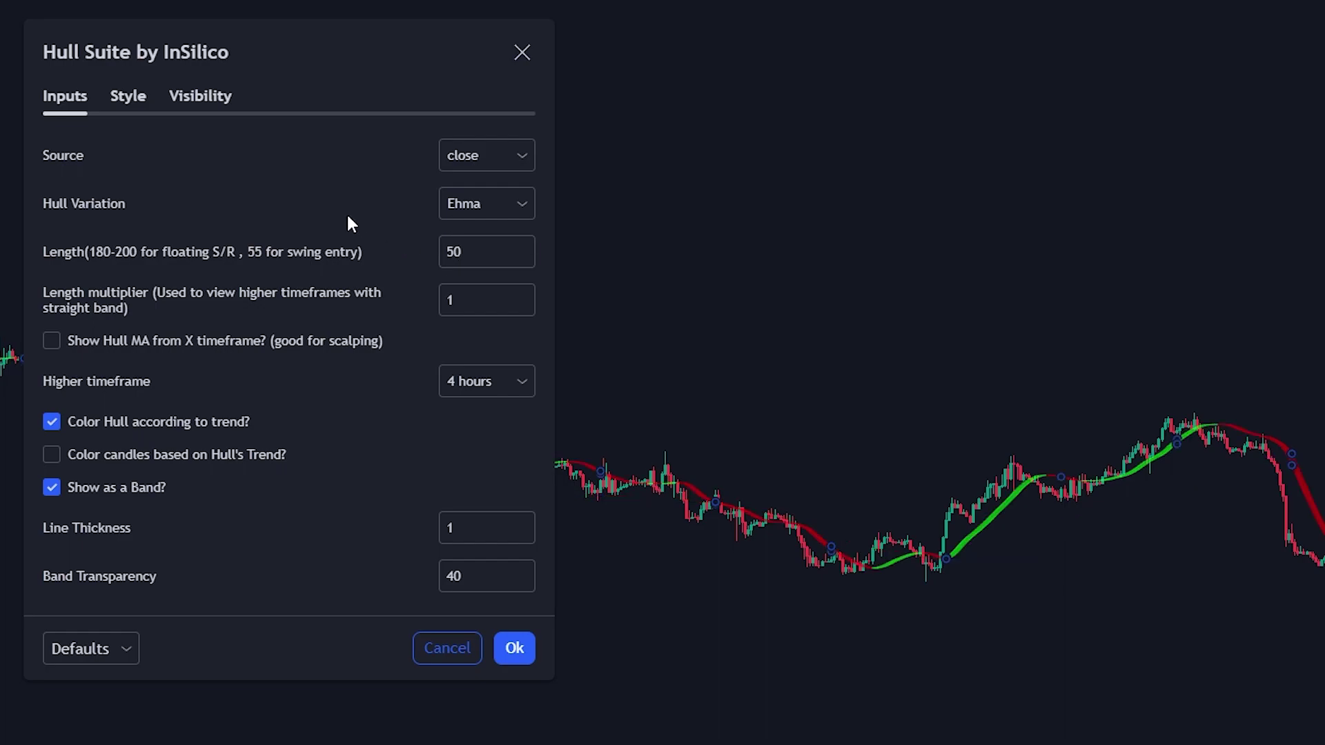
{"action": "key", "text": "Tab"}
{"action": "type", "text": "300"}
{"action": "left_click", "coordinate": [396, 236]}
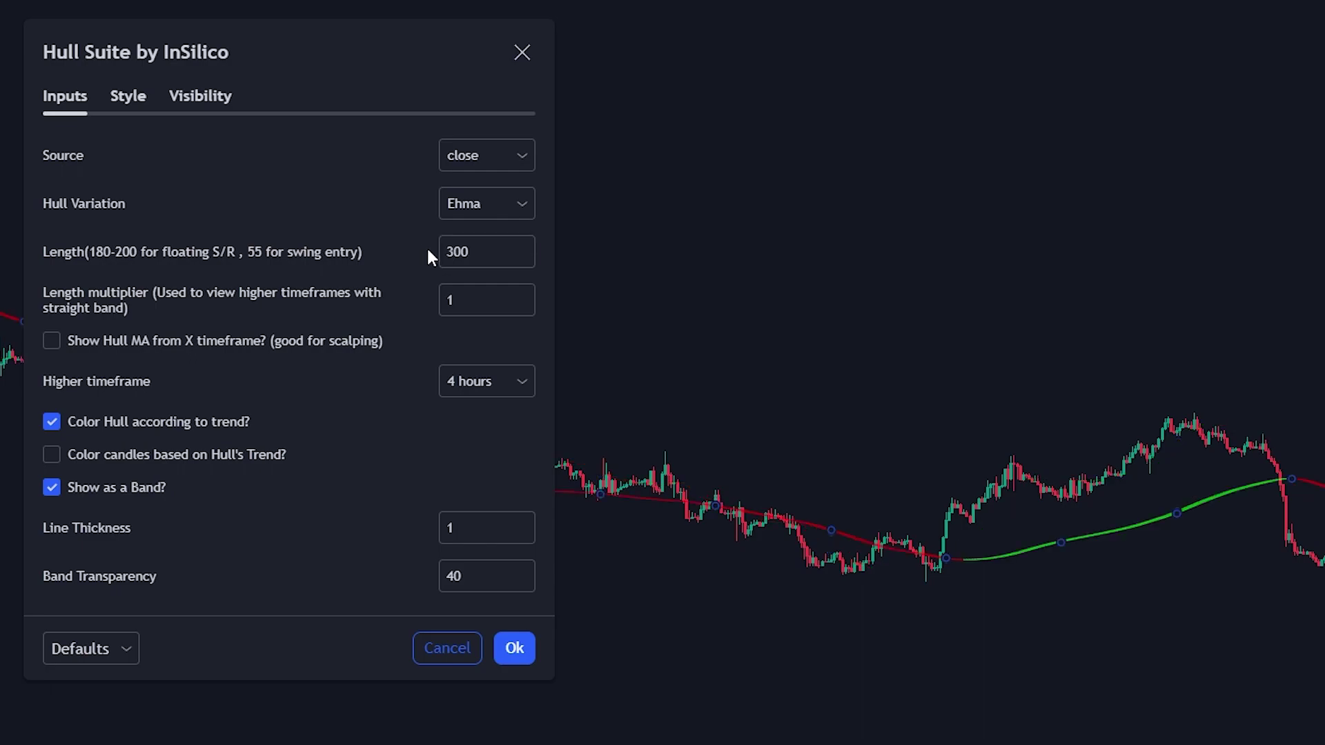
{"action": "double_click", "coordinate": [456, 252]}
{"action": "type", "text": "200"}
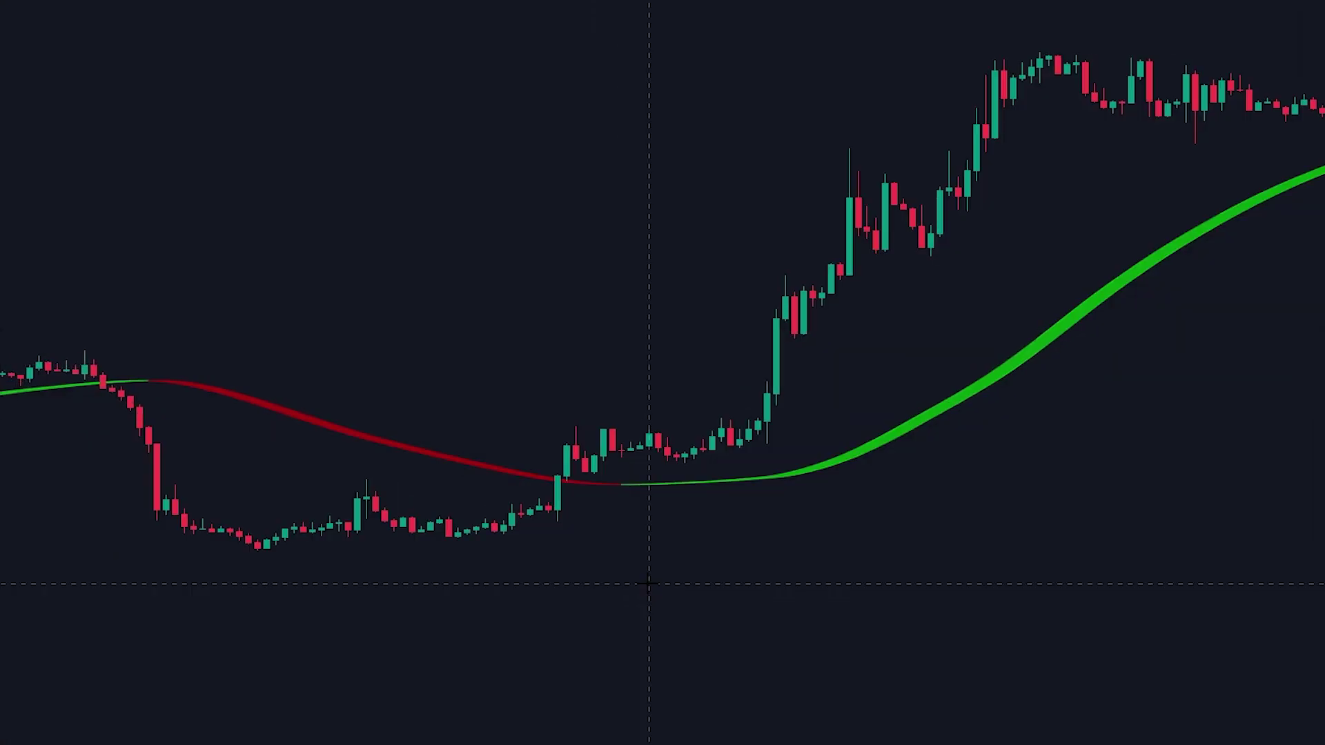
Step: Add Chandelier Exit from a 'chan' indicator search and review its Buy/Sell signals
{"action": "left_click", "coordinate": [522, 41]}
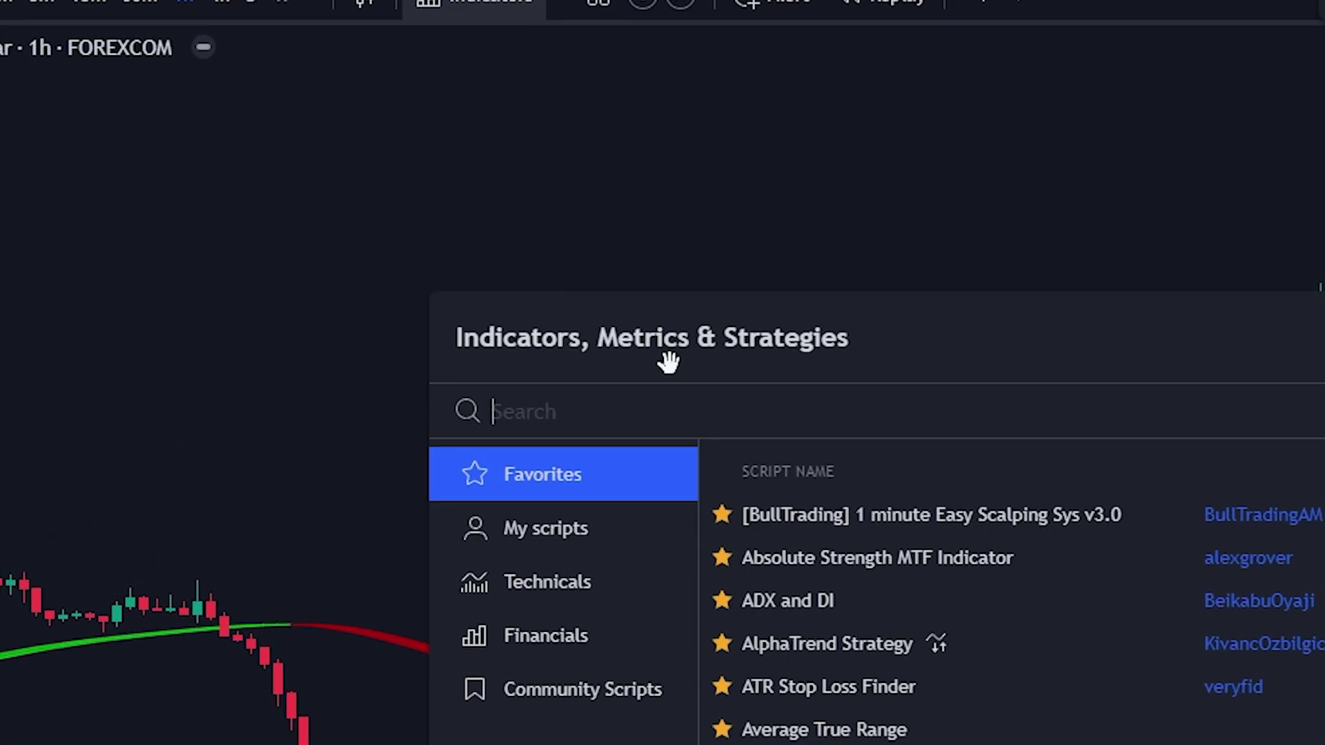
{"action": "type", "text": "chan"}
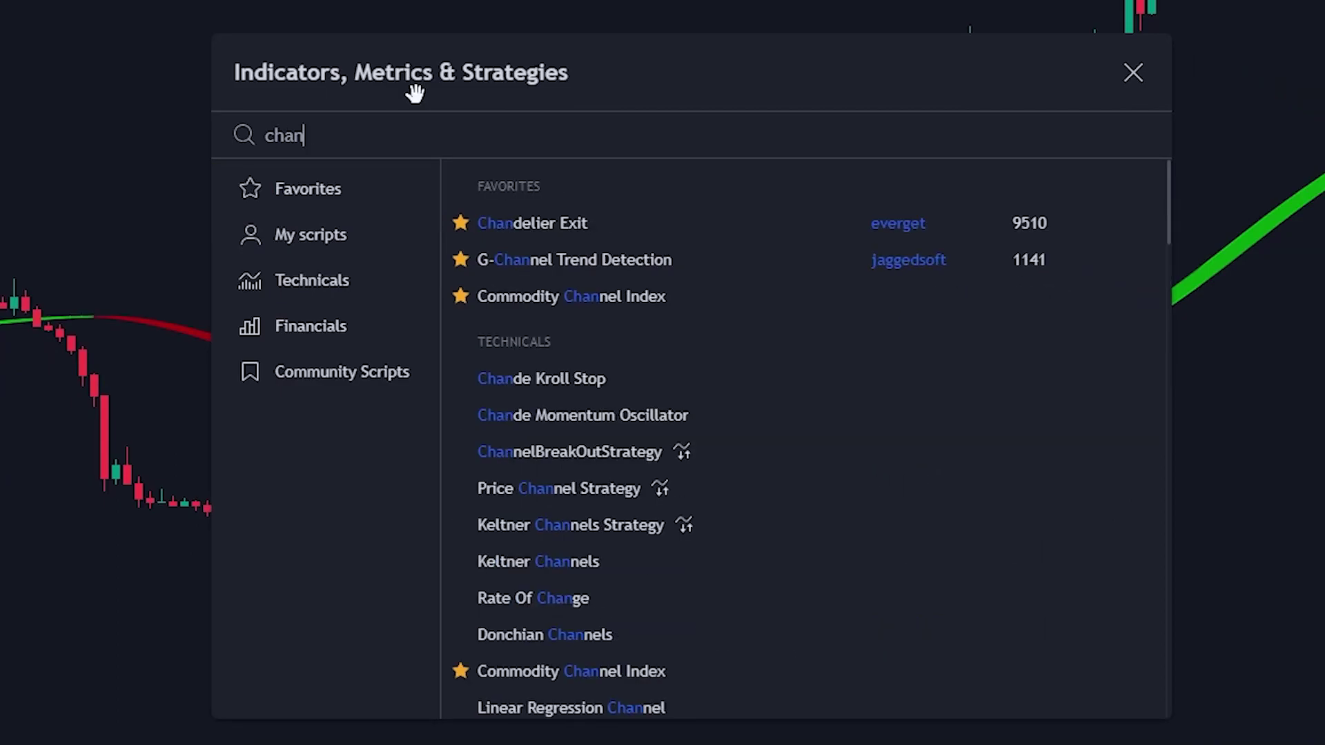
{"action": "left_click", "coordinate": [596, 222]}
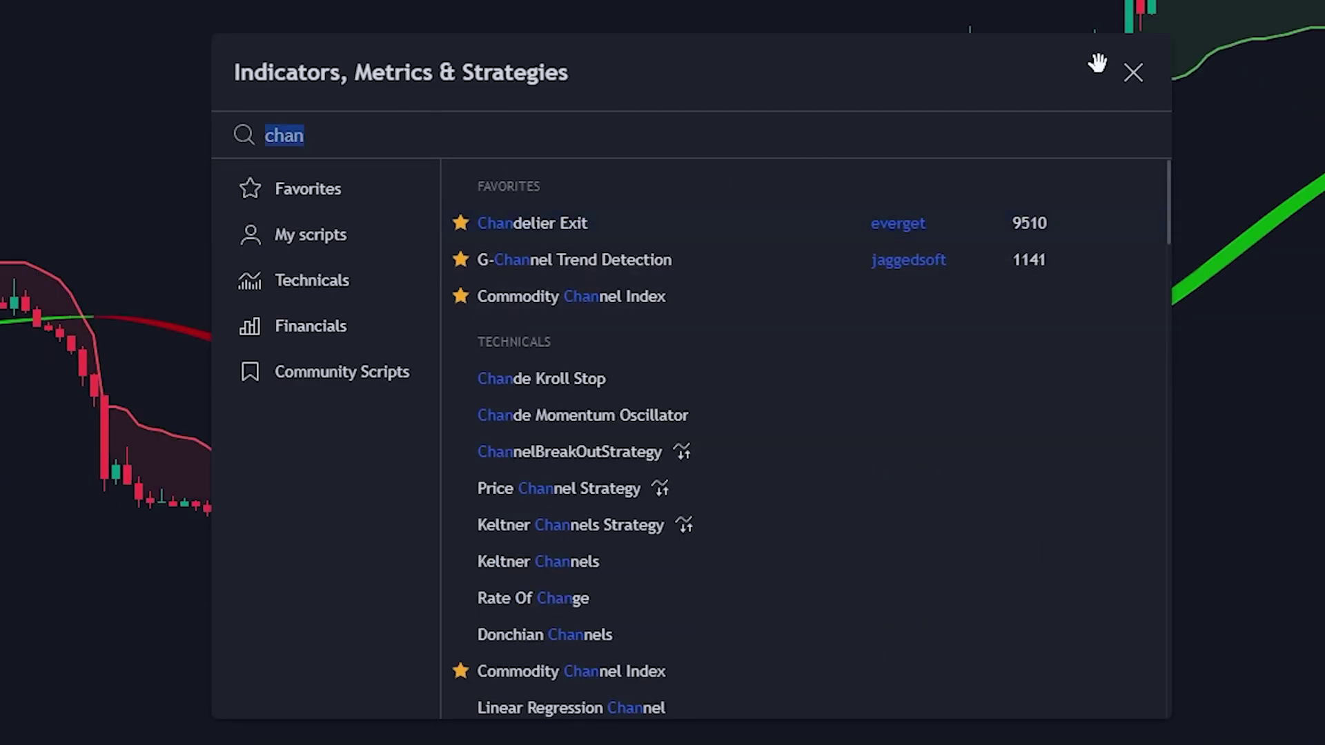
{"action": "left_click", "coordinate": [1132, 72]}
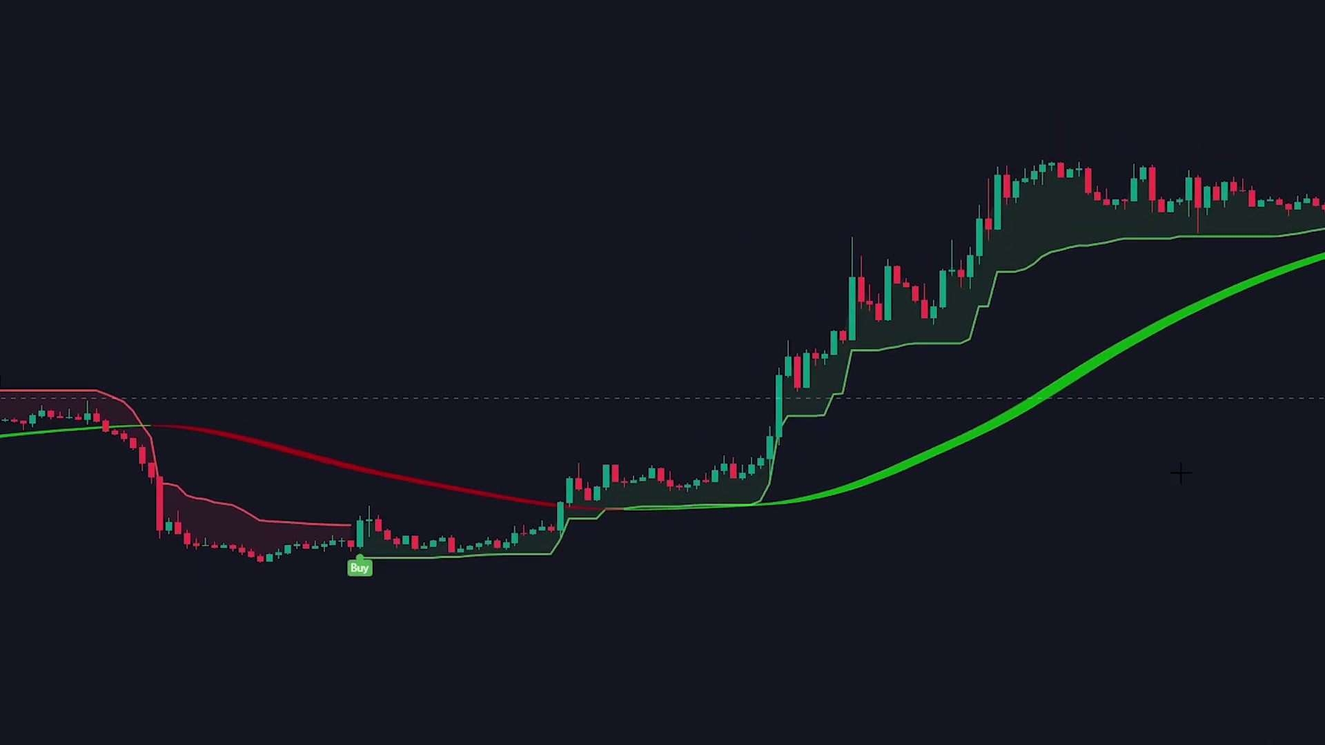
{"action": "scroll", "coordinate": [987, 545], "scroll_direction": "left", "scroll_amount": 10}
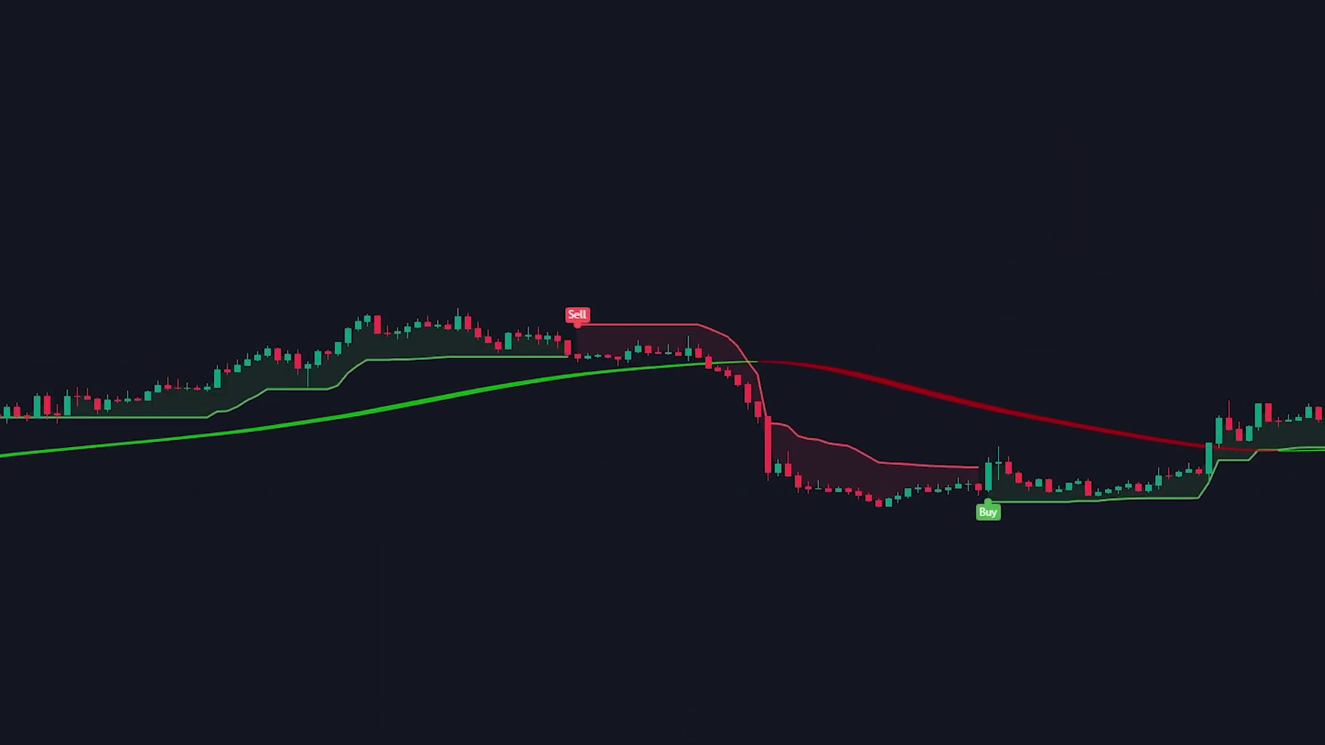
{"action": "left_click_drag", "start_coordinate": [1081, 225], "coordinate": [1008, 222]}
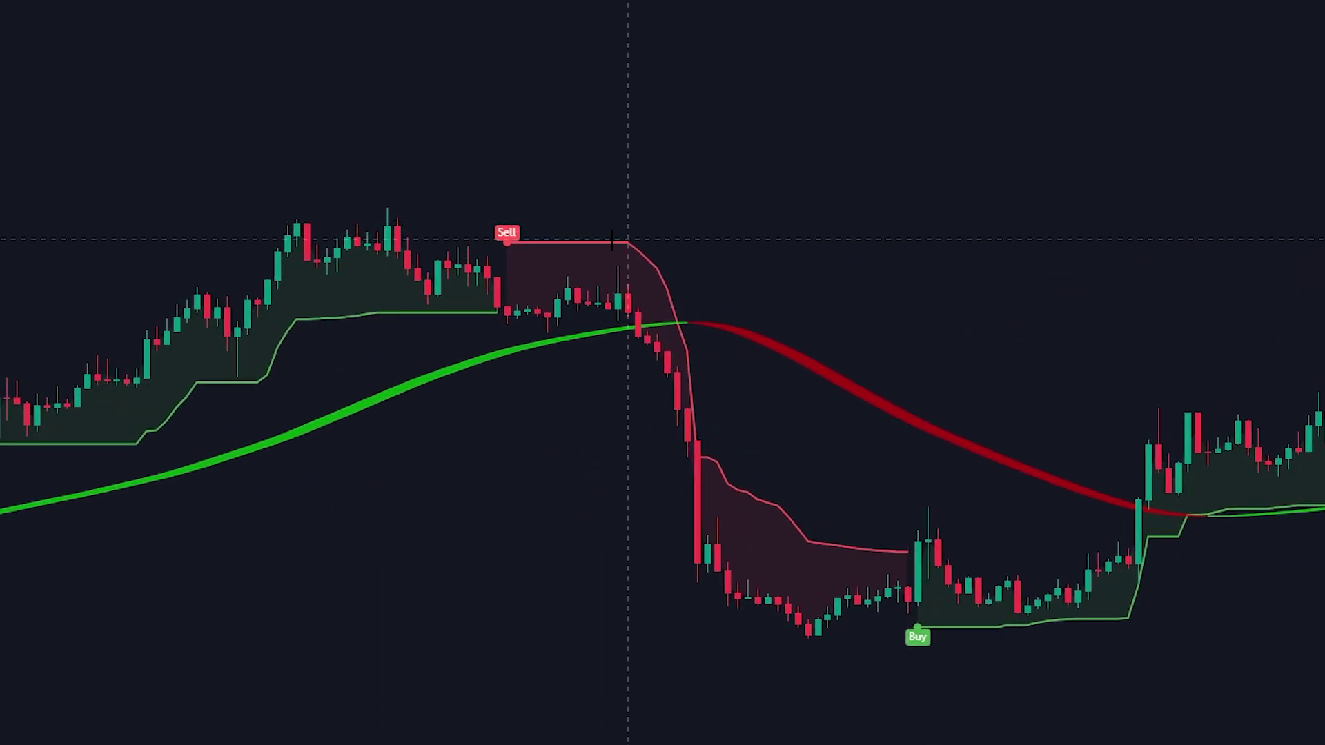
Step: Turn off Chandelier Exit's long/short stop lines, stop-start markers and state fills
{"action": "left_click", "coordinate": [98, 89]}
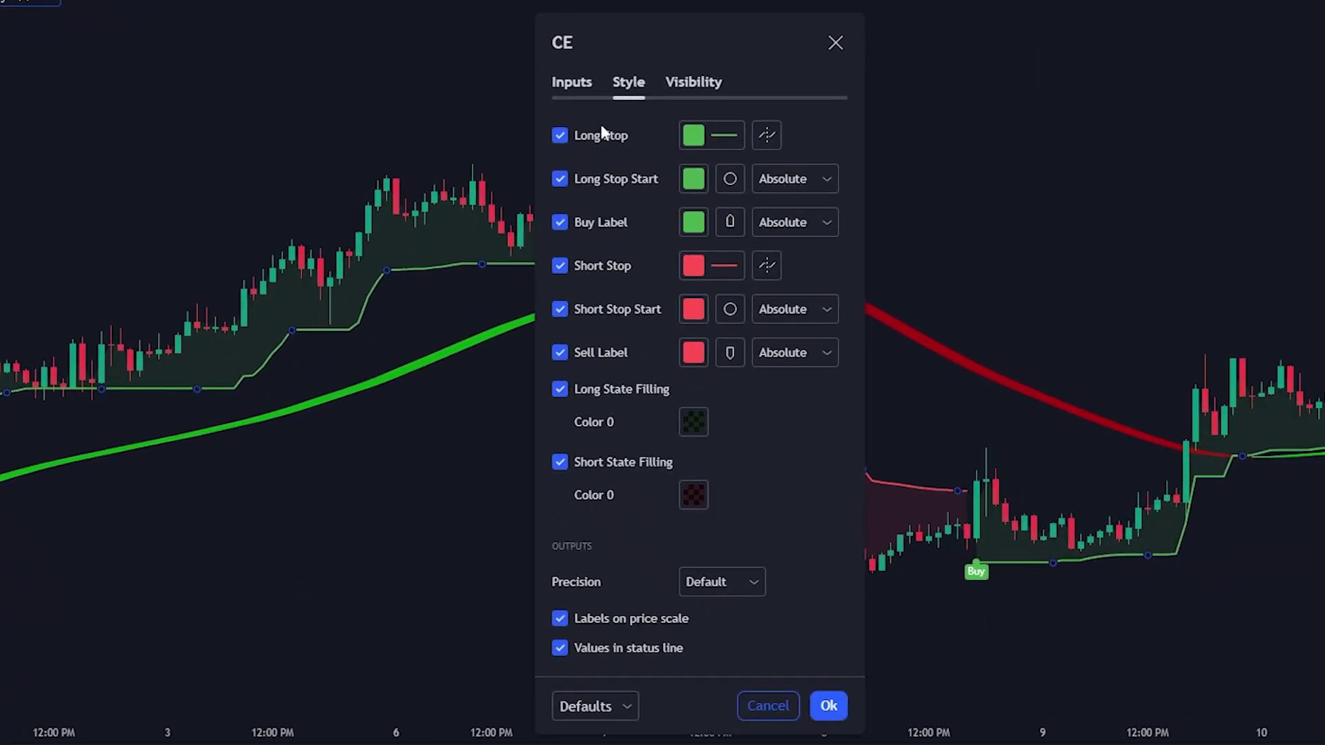
{"action": "left_click", "coordinate": [599, 137]}
{"action": "left_click", "coordinate": [598, 179]}
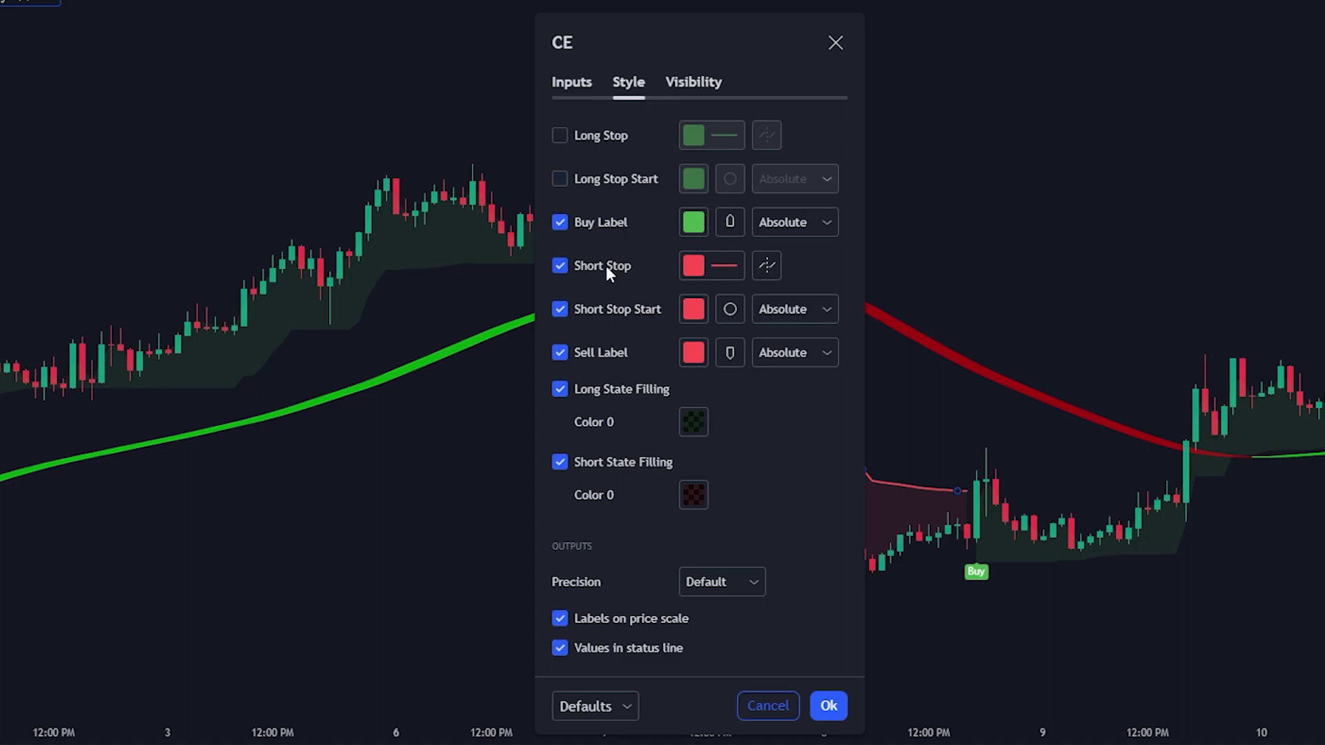
{"action": "left_click", "coordinate": [606, 266]}
{"action": "left_click", "coordinate": [607, 309]}
{"action": "left_click", "coordinate": [621, 390]}
{"action": "left_click", "coordinate": [630, 462]}
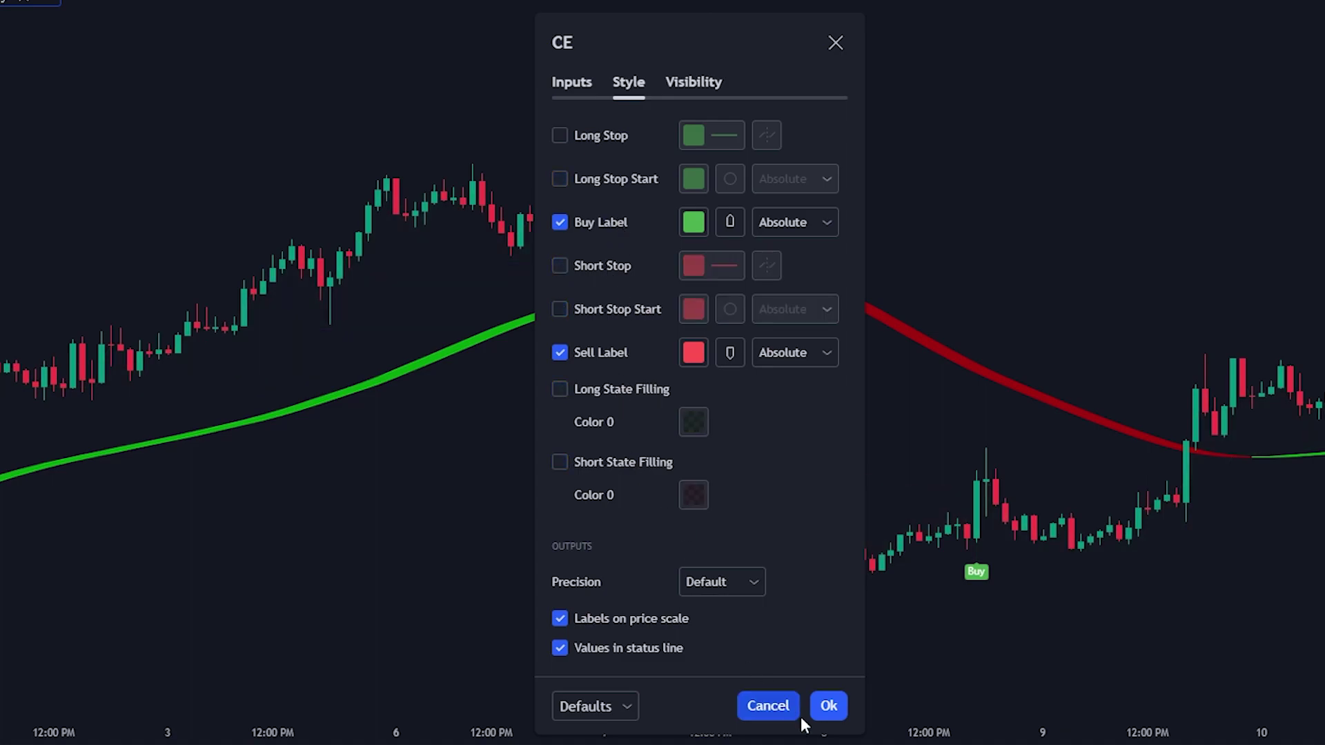
Step: Change the Chandelier Exit ATR Period to 14, then restore it to 22
{"action": "left_click", "coordinate": [568, 84]}
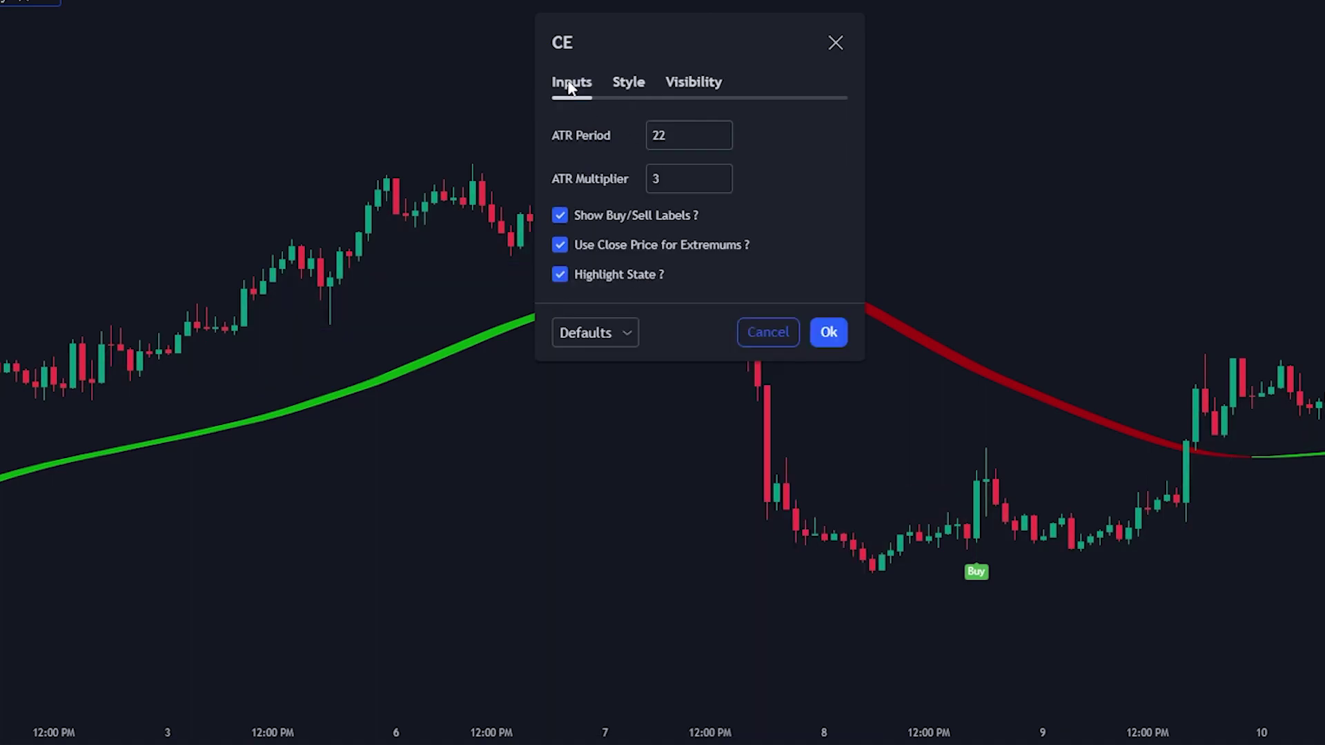
{"action": "left_click", "coordinate": [647, 131]}
{"action": "left_click_drag", "start_coordinate": [645, 29], "coordinate": [158, 28]}
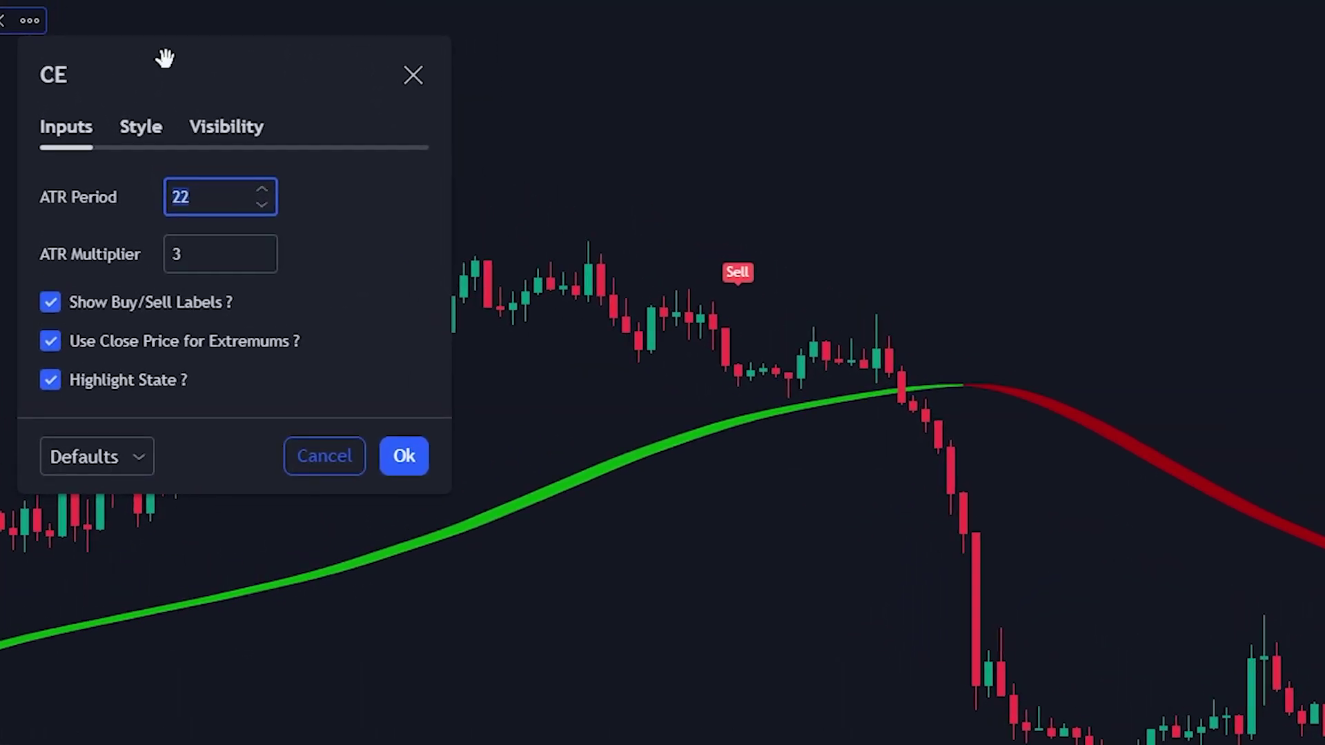
{"action": "left_click", "coordinate": [217, 200]}
{"action": "key", "text": "BackSpace"}
{"action": "key", "text": "BackSpace"}
{"action": "type", "text": "14"}
{"action": "left_click", "coordinate": [350, 245]}
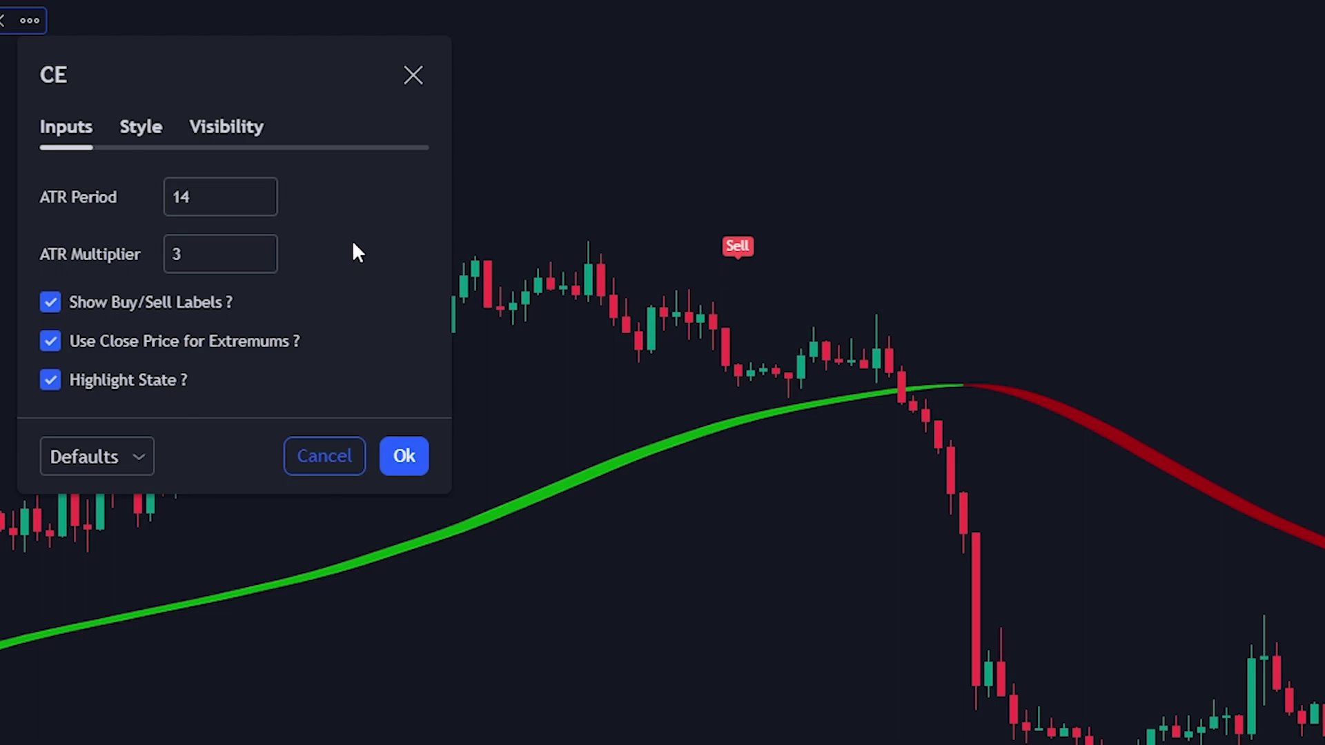
{"action": "left_click", "coordinate": [190, 197]}
{"action": "type", "text": "22"}
{"action": "left_click", "coordinate": [352, 226]}
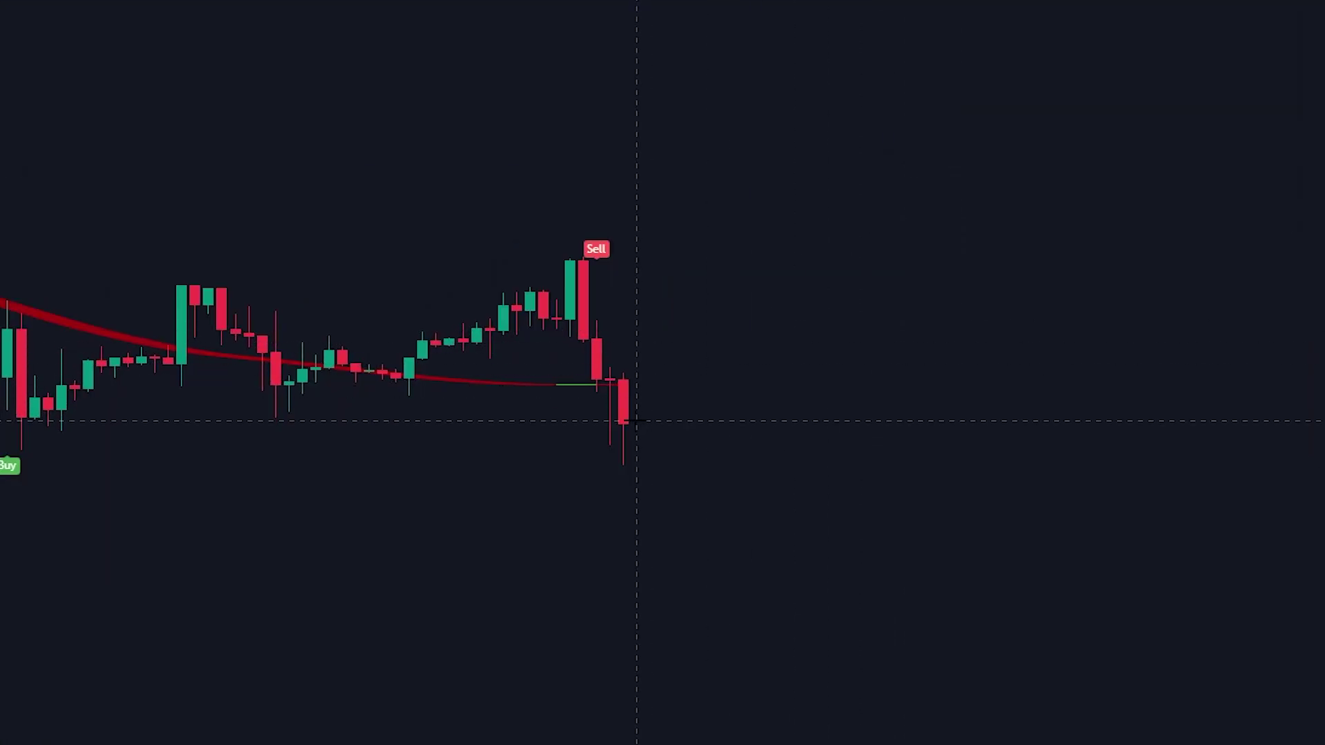
Step: Place a short position at the latest candle, stop at the Sell high, target well below
{"action": "left_click", "coordinate": [636, 421]}
{"action": "left_click_drag", "start_coordinate": [635, 379], "coordinate": [635, 260]}
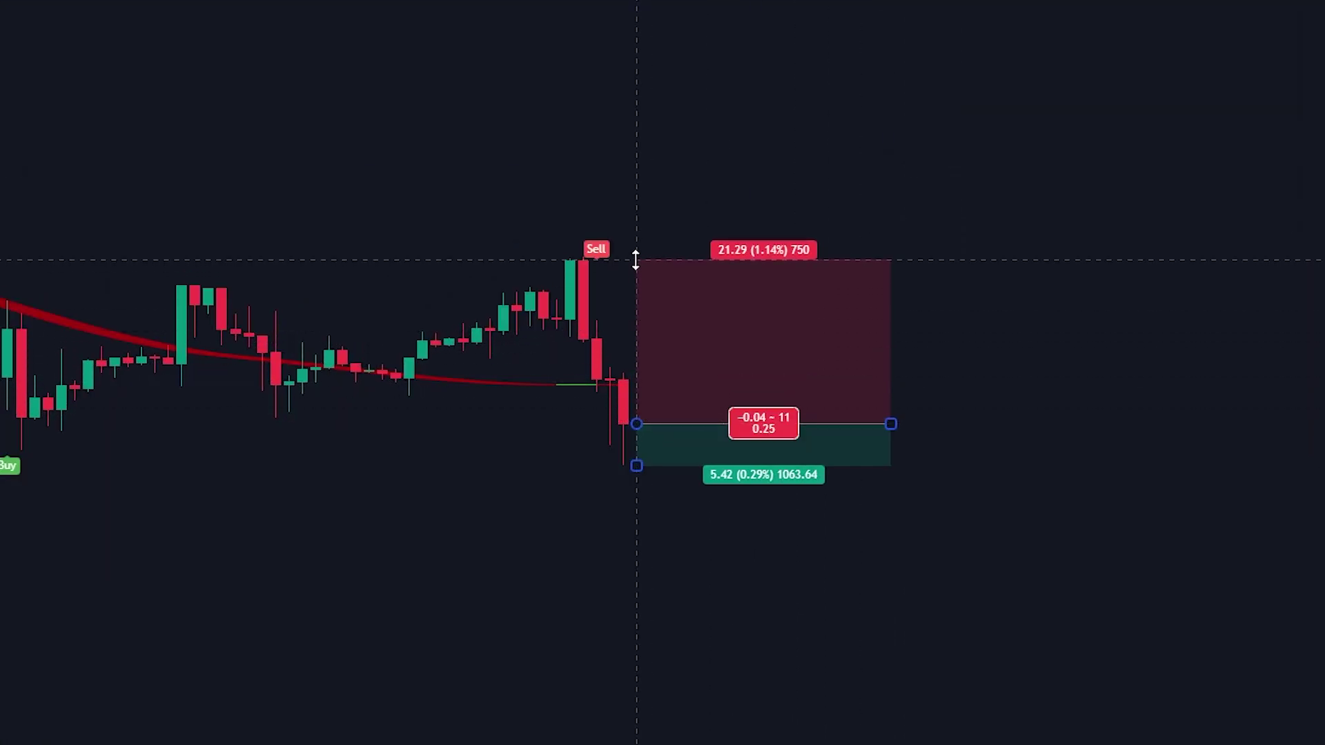
{"action": "left_click_drag", "start_coordinate": [636, 466], "coordinate": [634, 730]}
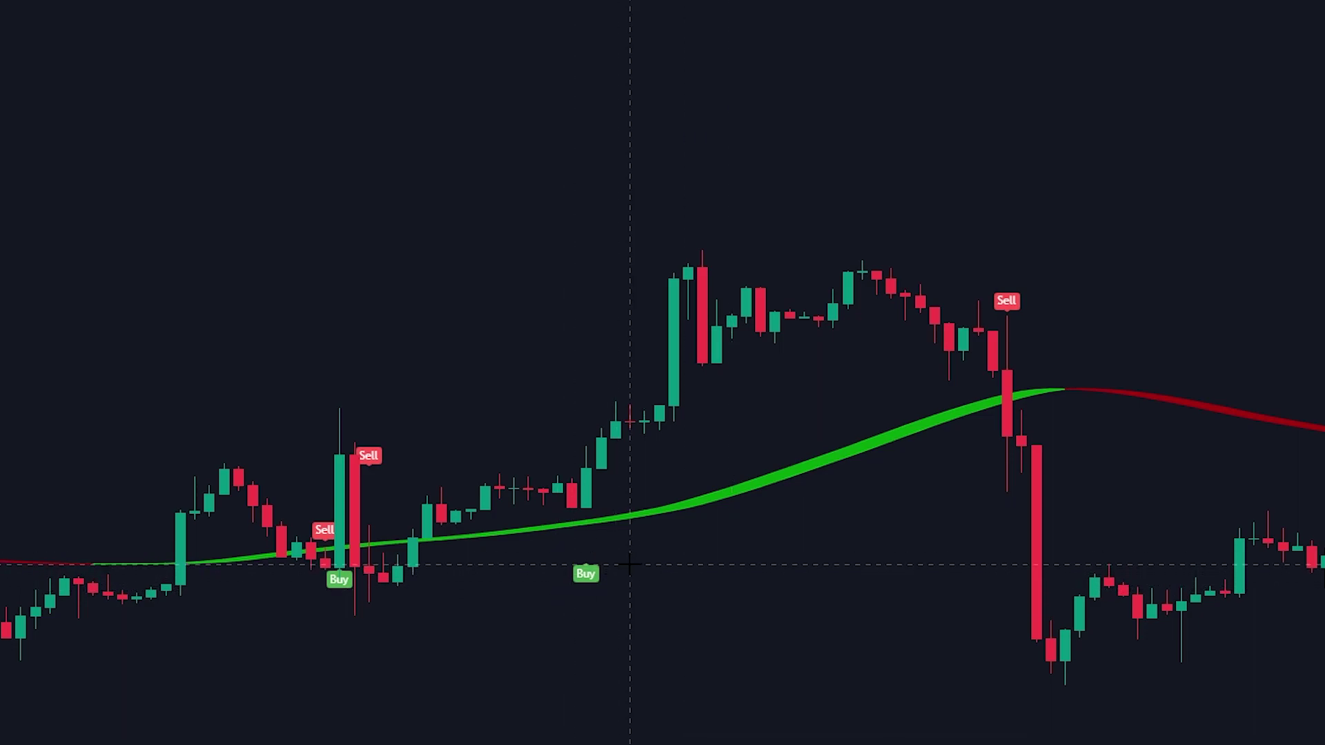
Step: Select the Hull Suite band while reviewing the latest candles
{"action": "left_click", "coordinate": [658, 514]}
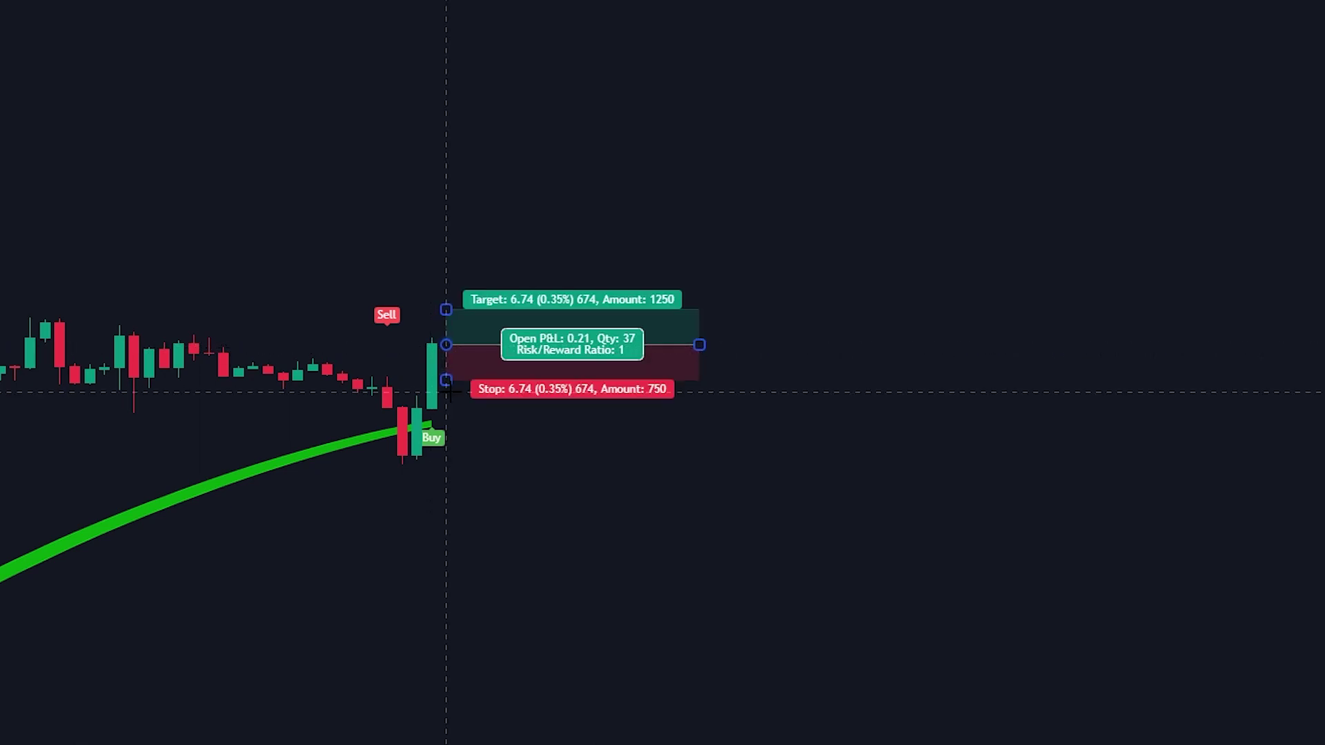
Step: Place a long position at the latest Buy candle, stop lowered below the signal low, target raised above entry, extended forward
{"action": "left_click_drag", "start_coordinate": [446, 379], "coordinate": [426, 460]}
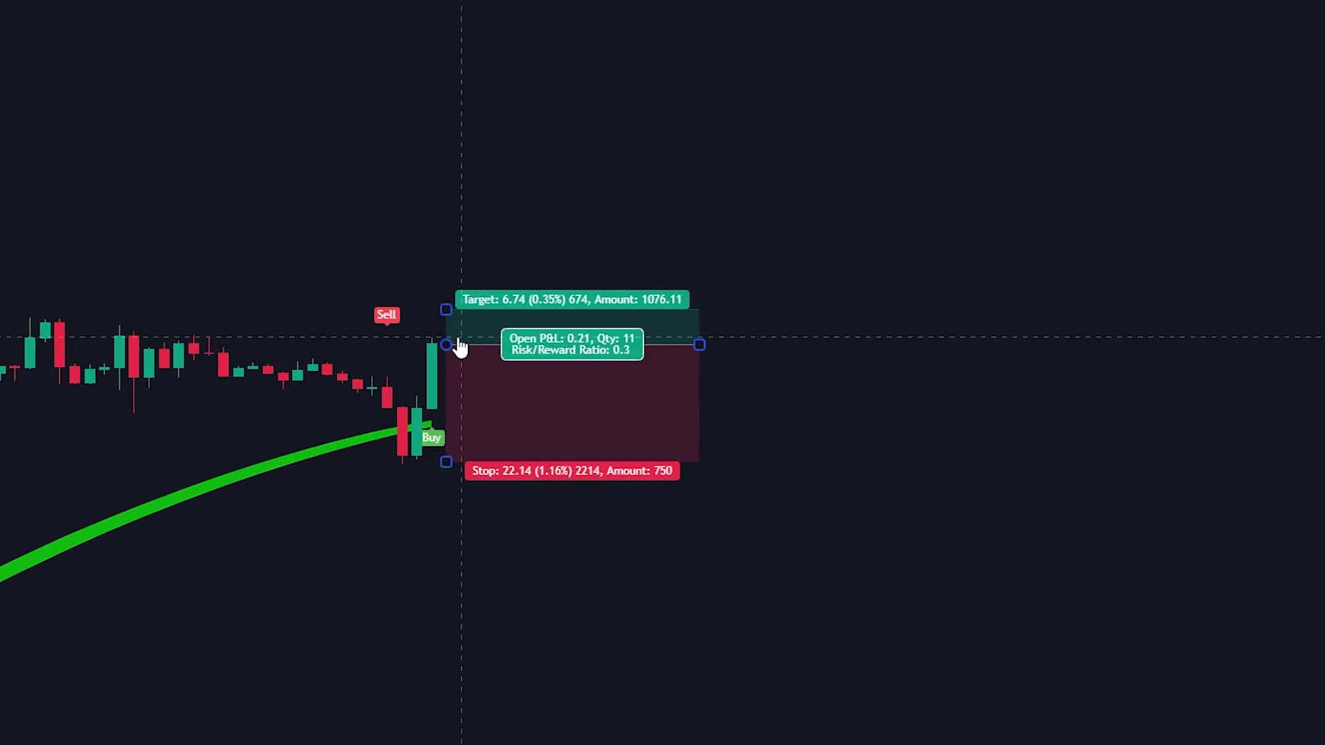
{"action": "left_click_drag", "start_coordinate": [446, 309], "coordinate": [459, 107]}
{"action": "left_click_drag", "start_coordinate": [699, 345], "coordinate": [1189, 344]}
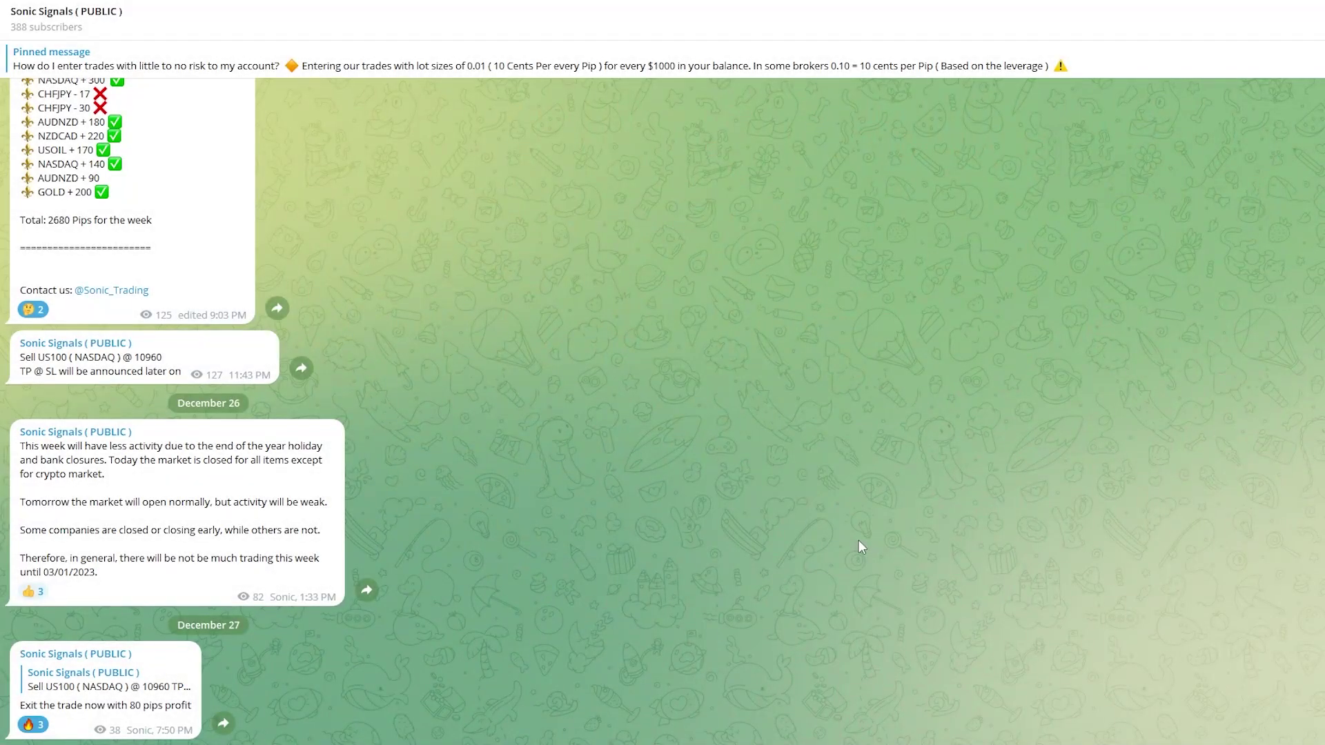
Step: Scroll back through the signals channel to older December posts, including the 2540-pip weekly summary
{"action": "scroll", "coordinate": [858, 541], "scroll_direction": "up", "scroll_amount": 3}
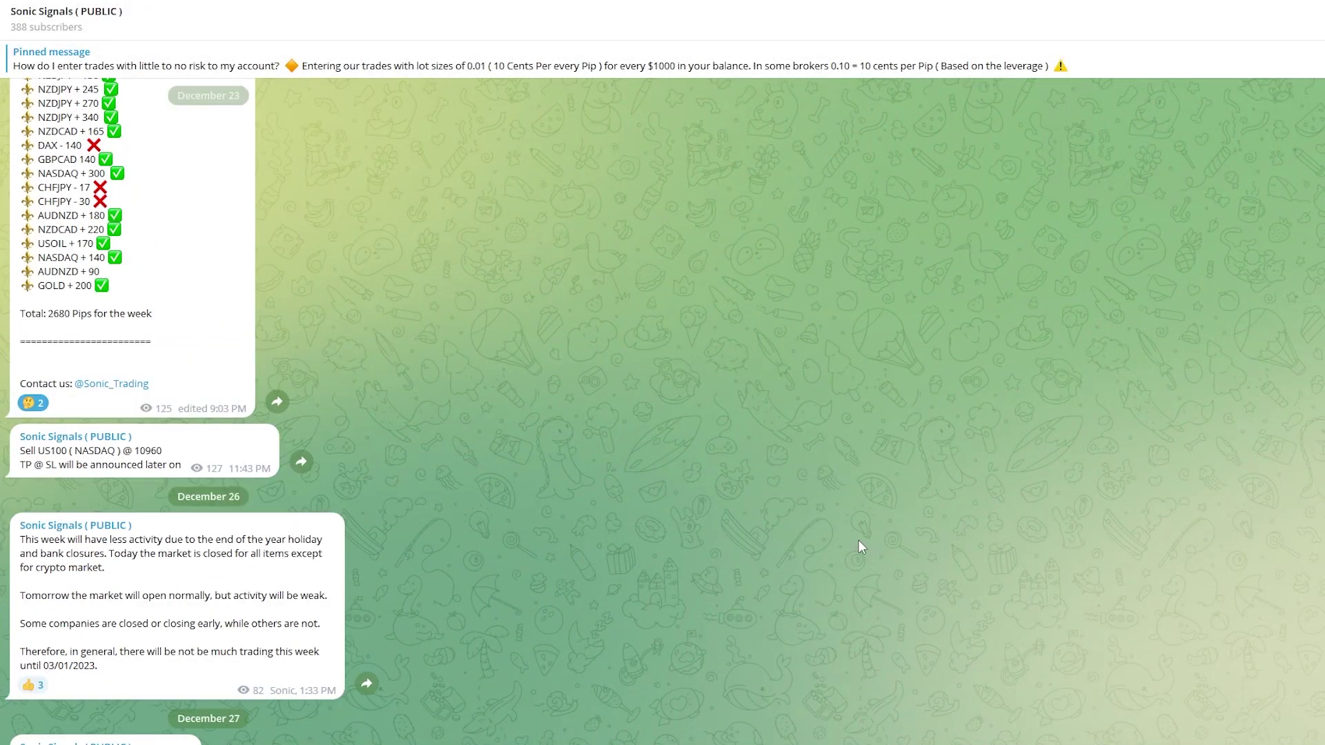
{"action": "scroll", "coordinate": [858, 540], "scroll_direction": "up", "scroll_amount": 15}
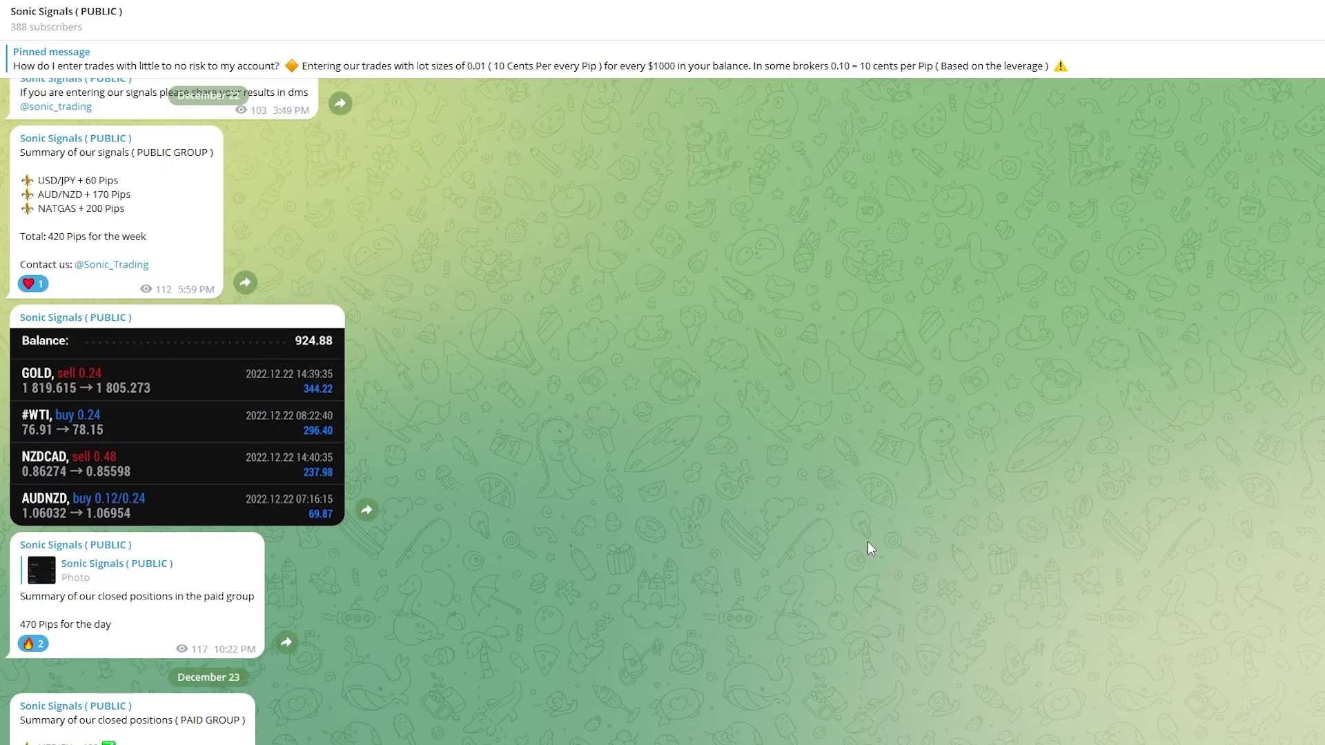
{"action": "scroll", "coordinate": [867, 541], "scroll_direction": "up", "scroll_amount": 5}
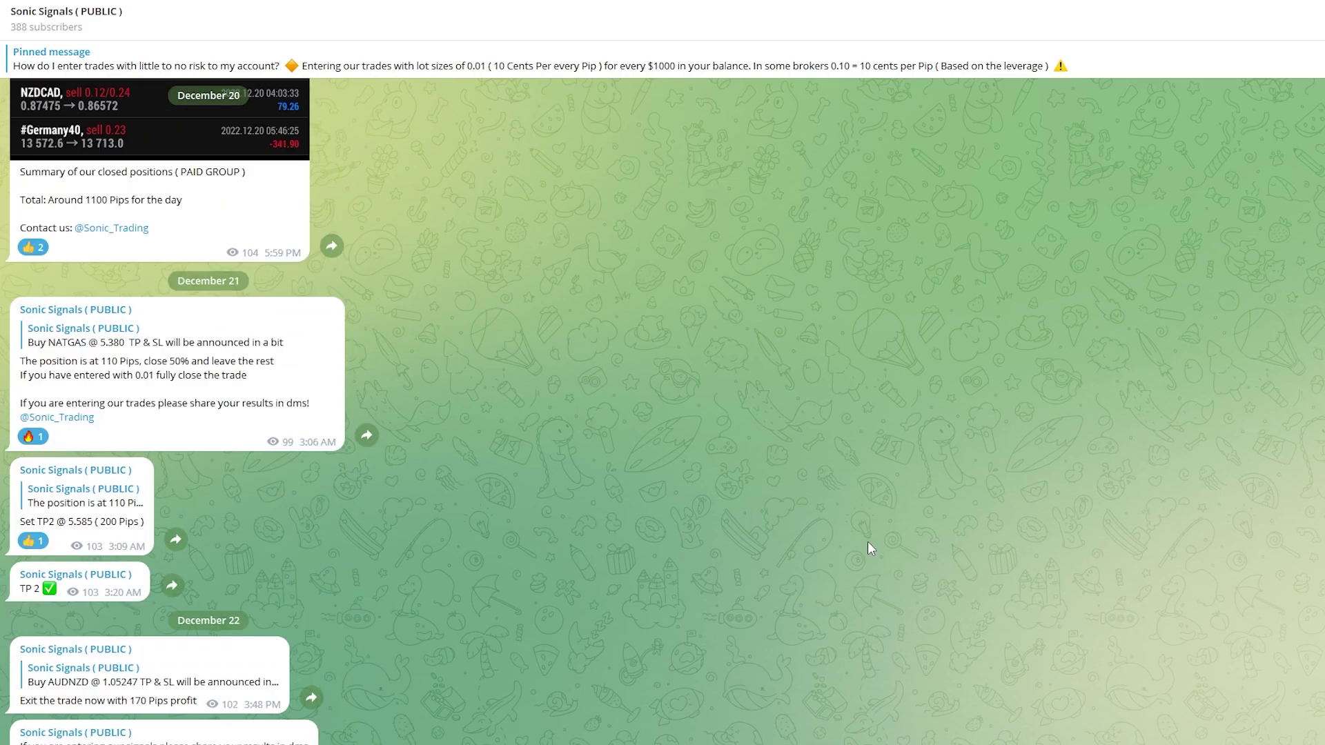
{"action": "scroll", "coordinate": [867, 540], "scroll_direction": "up", "scroll_amount": 15}
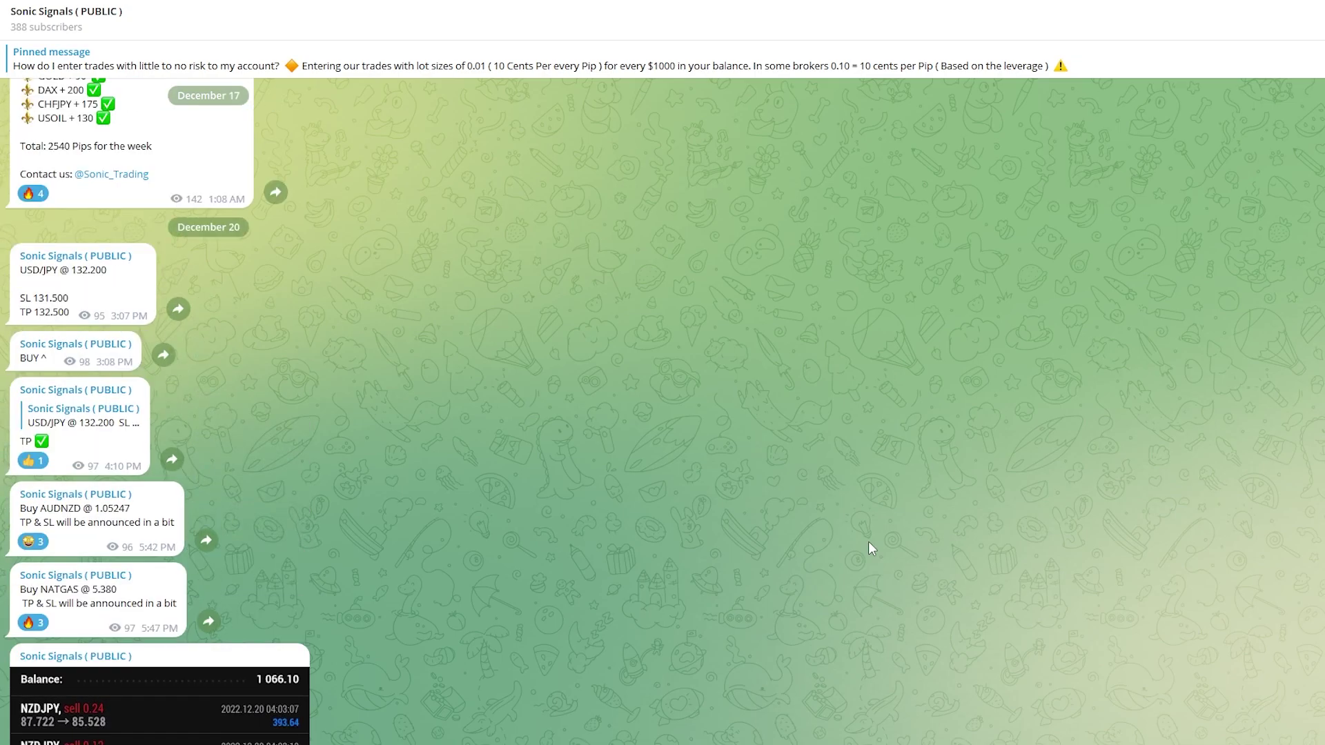